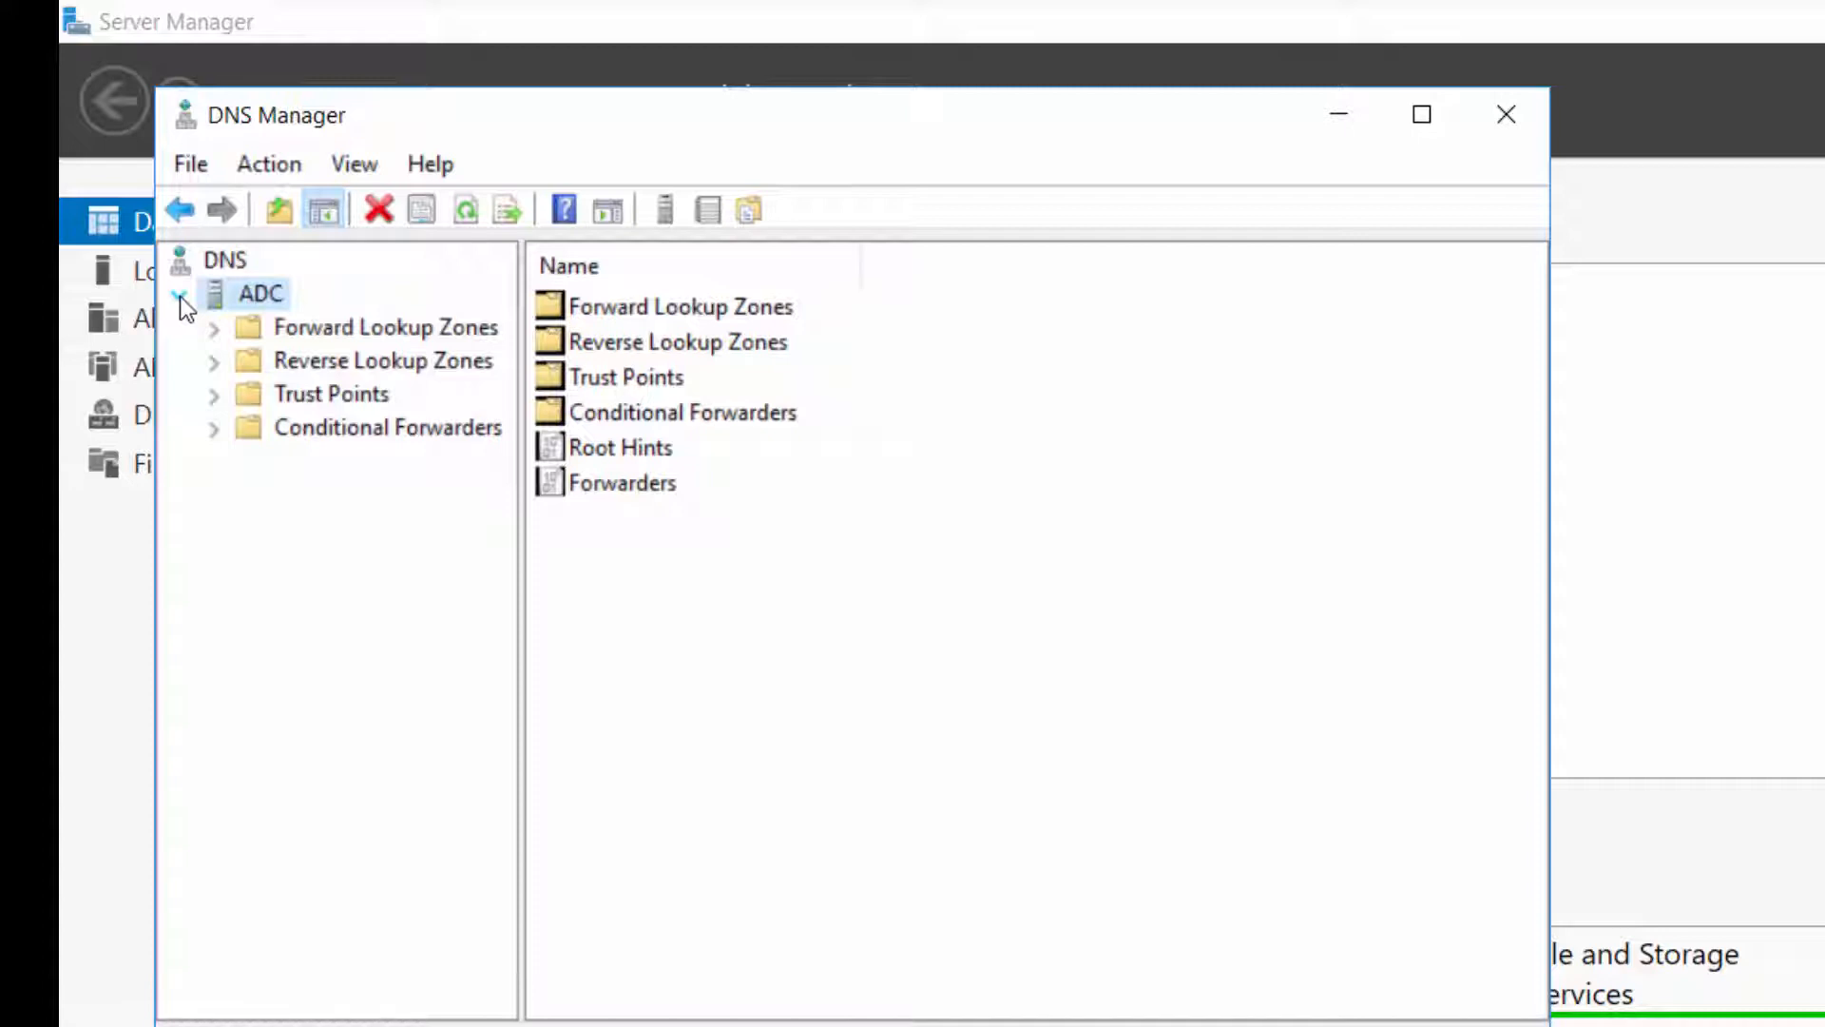
Create a host (A) record named mgmt with IP address 10.20.20.10 in the mydata.com forward lookup zone.
double_click(220, 339)
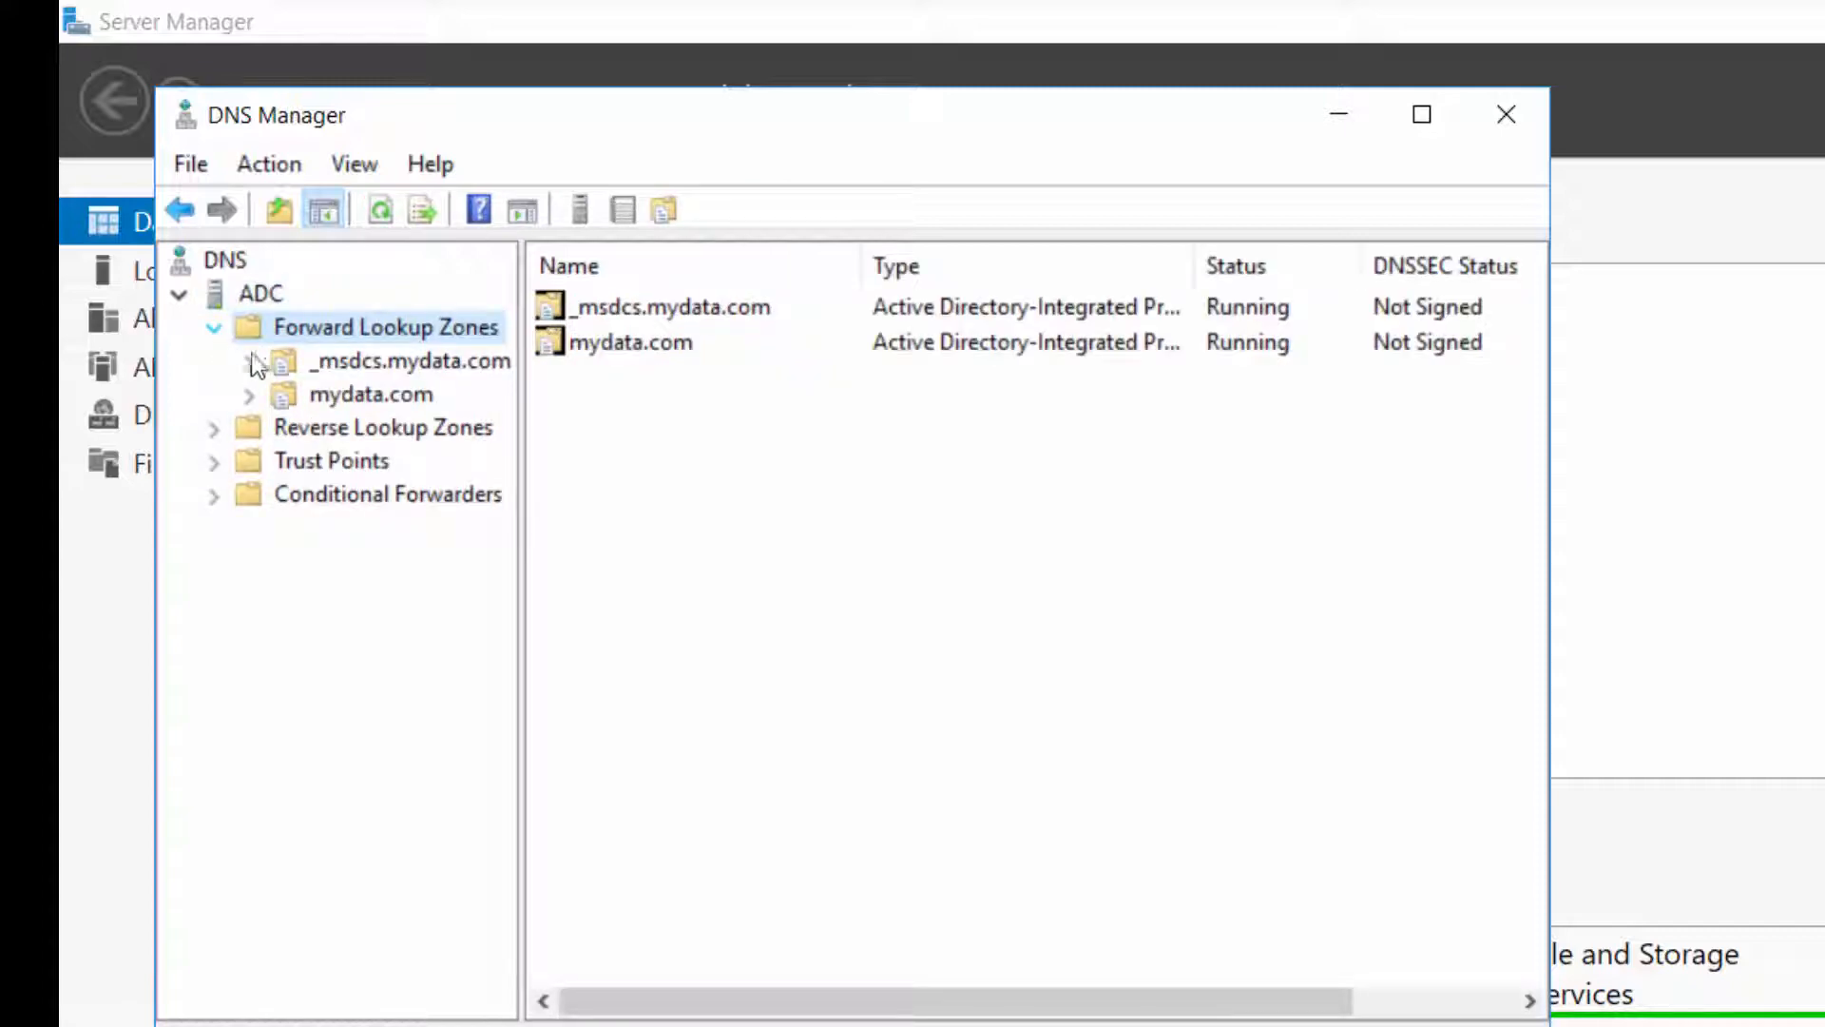
click(341, 395)
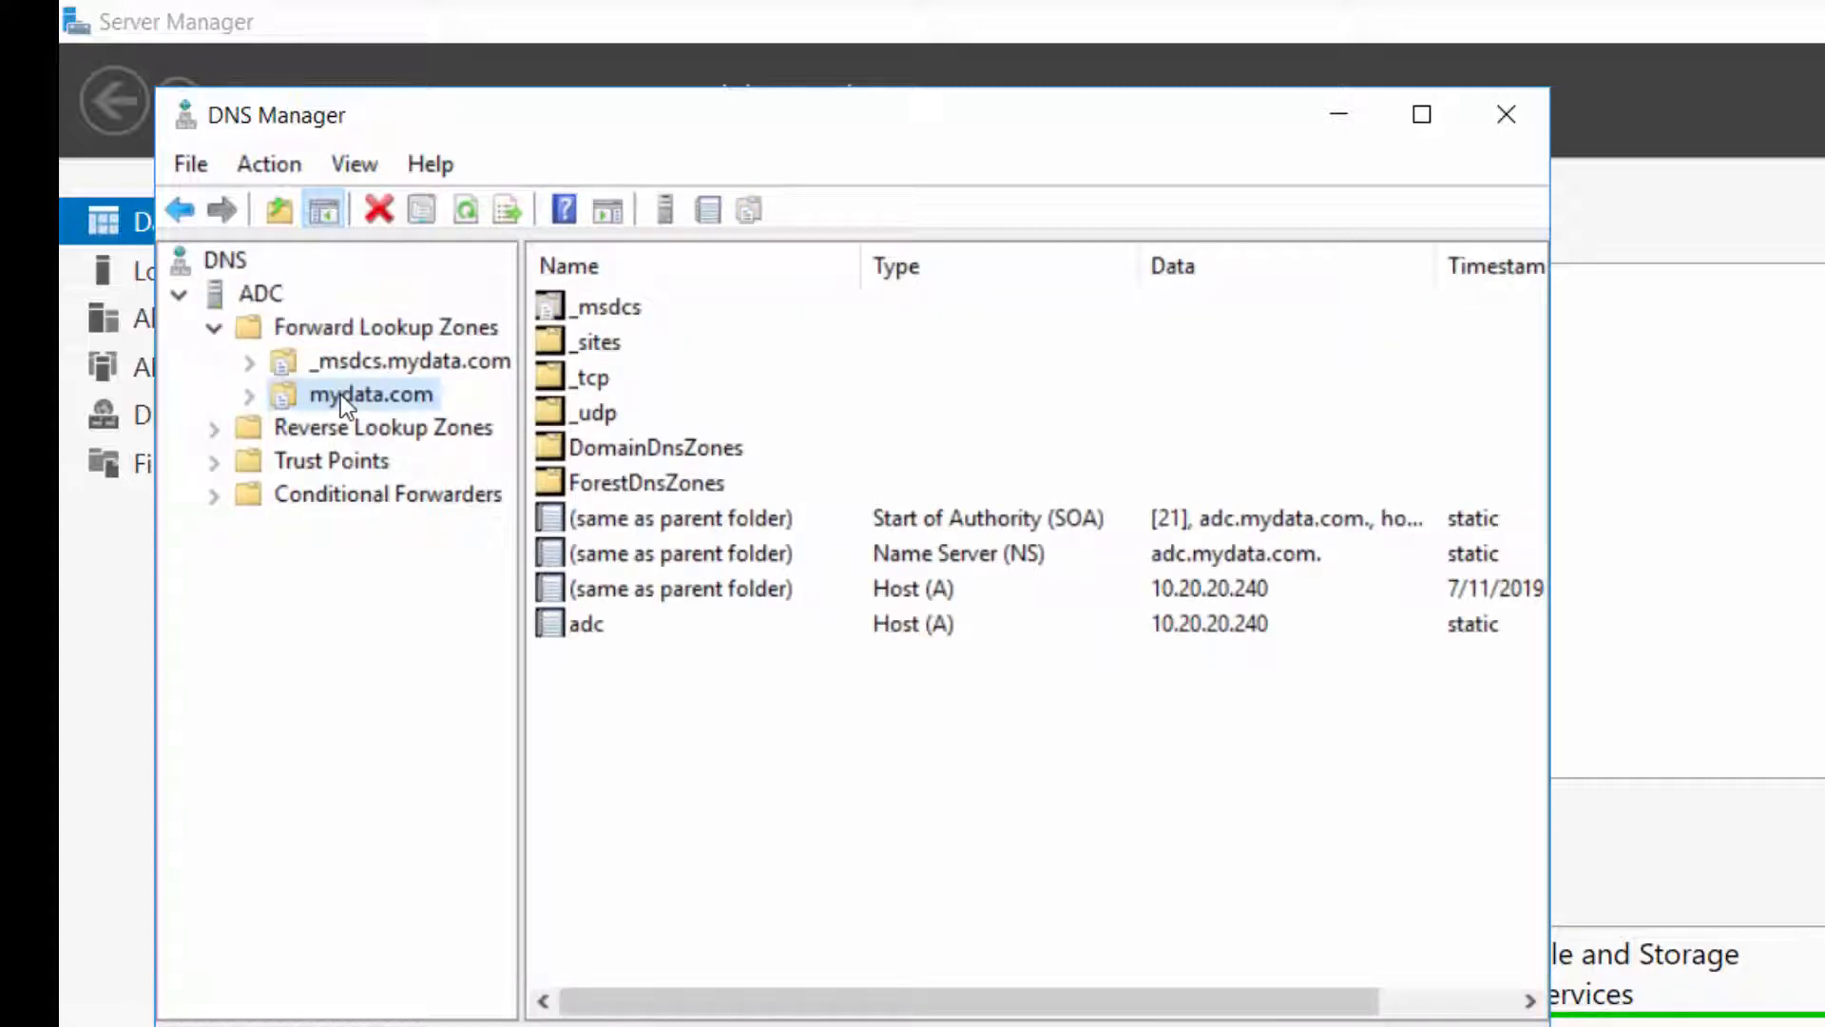
right_click(341, 396)
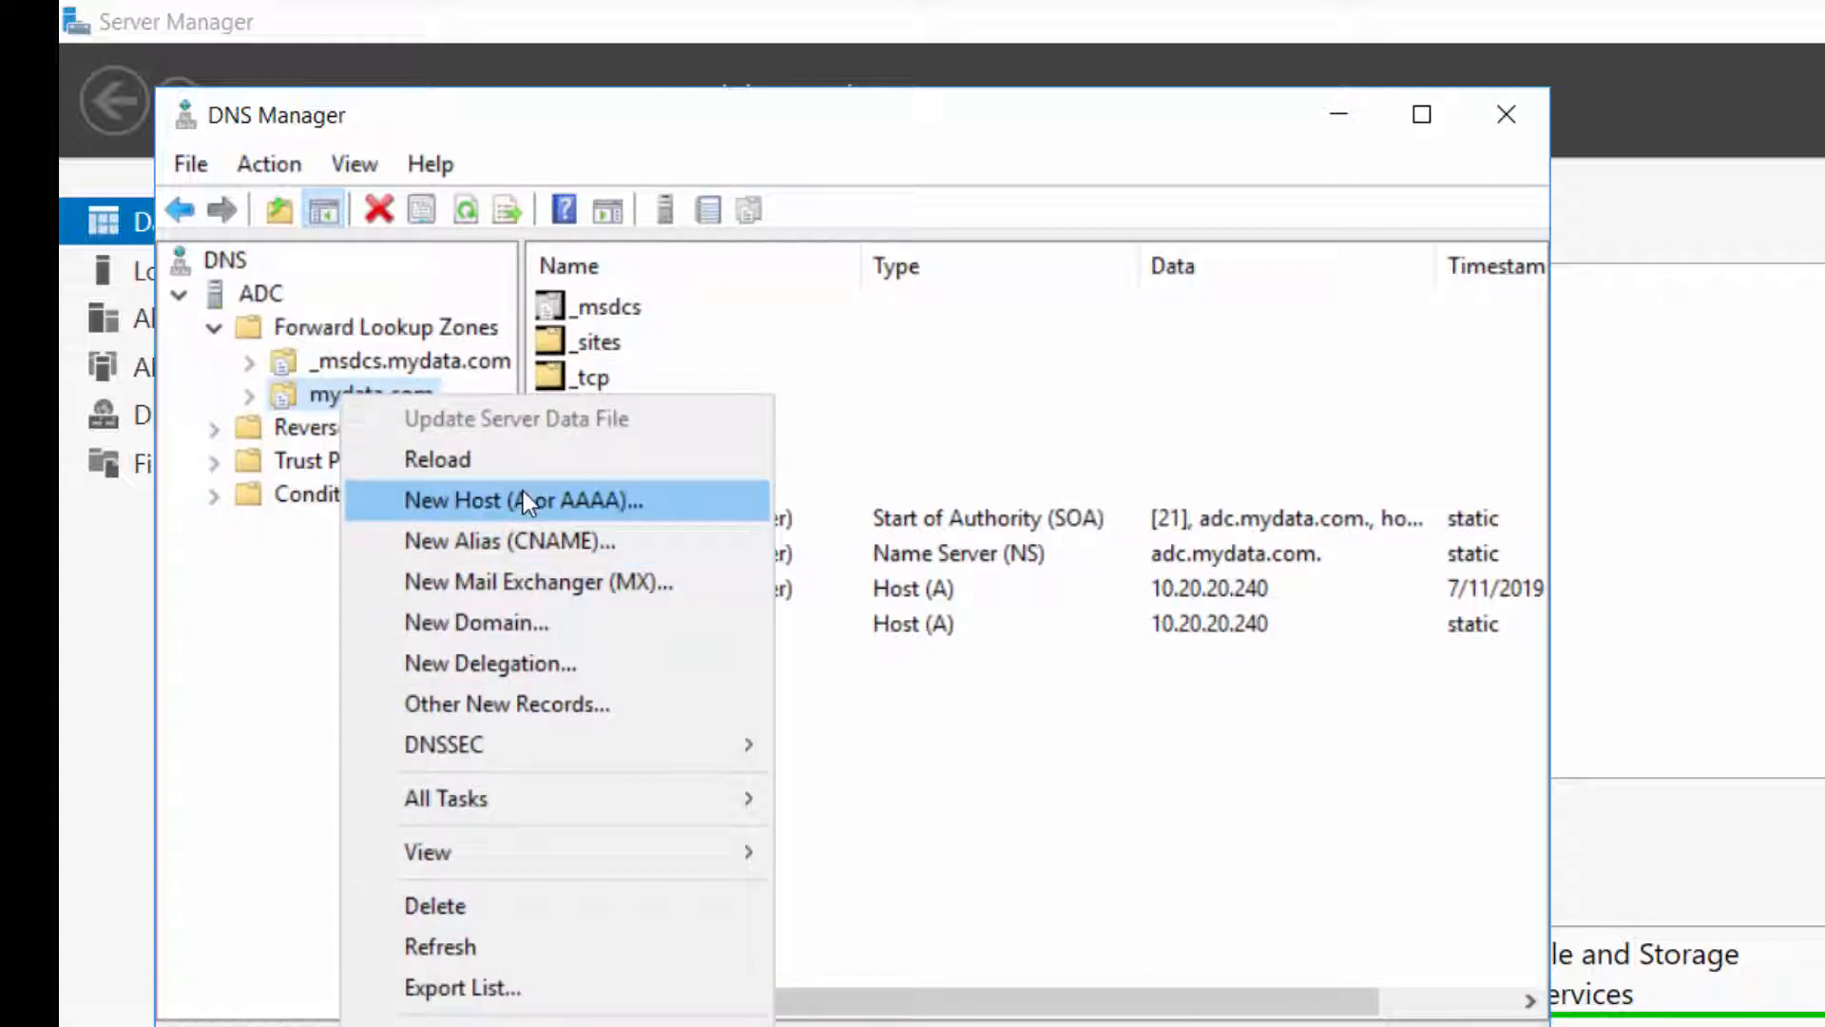
click(586, 508)
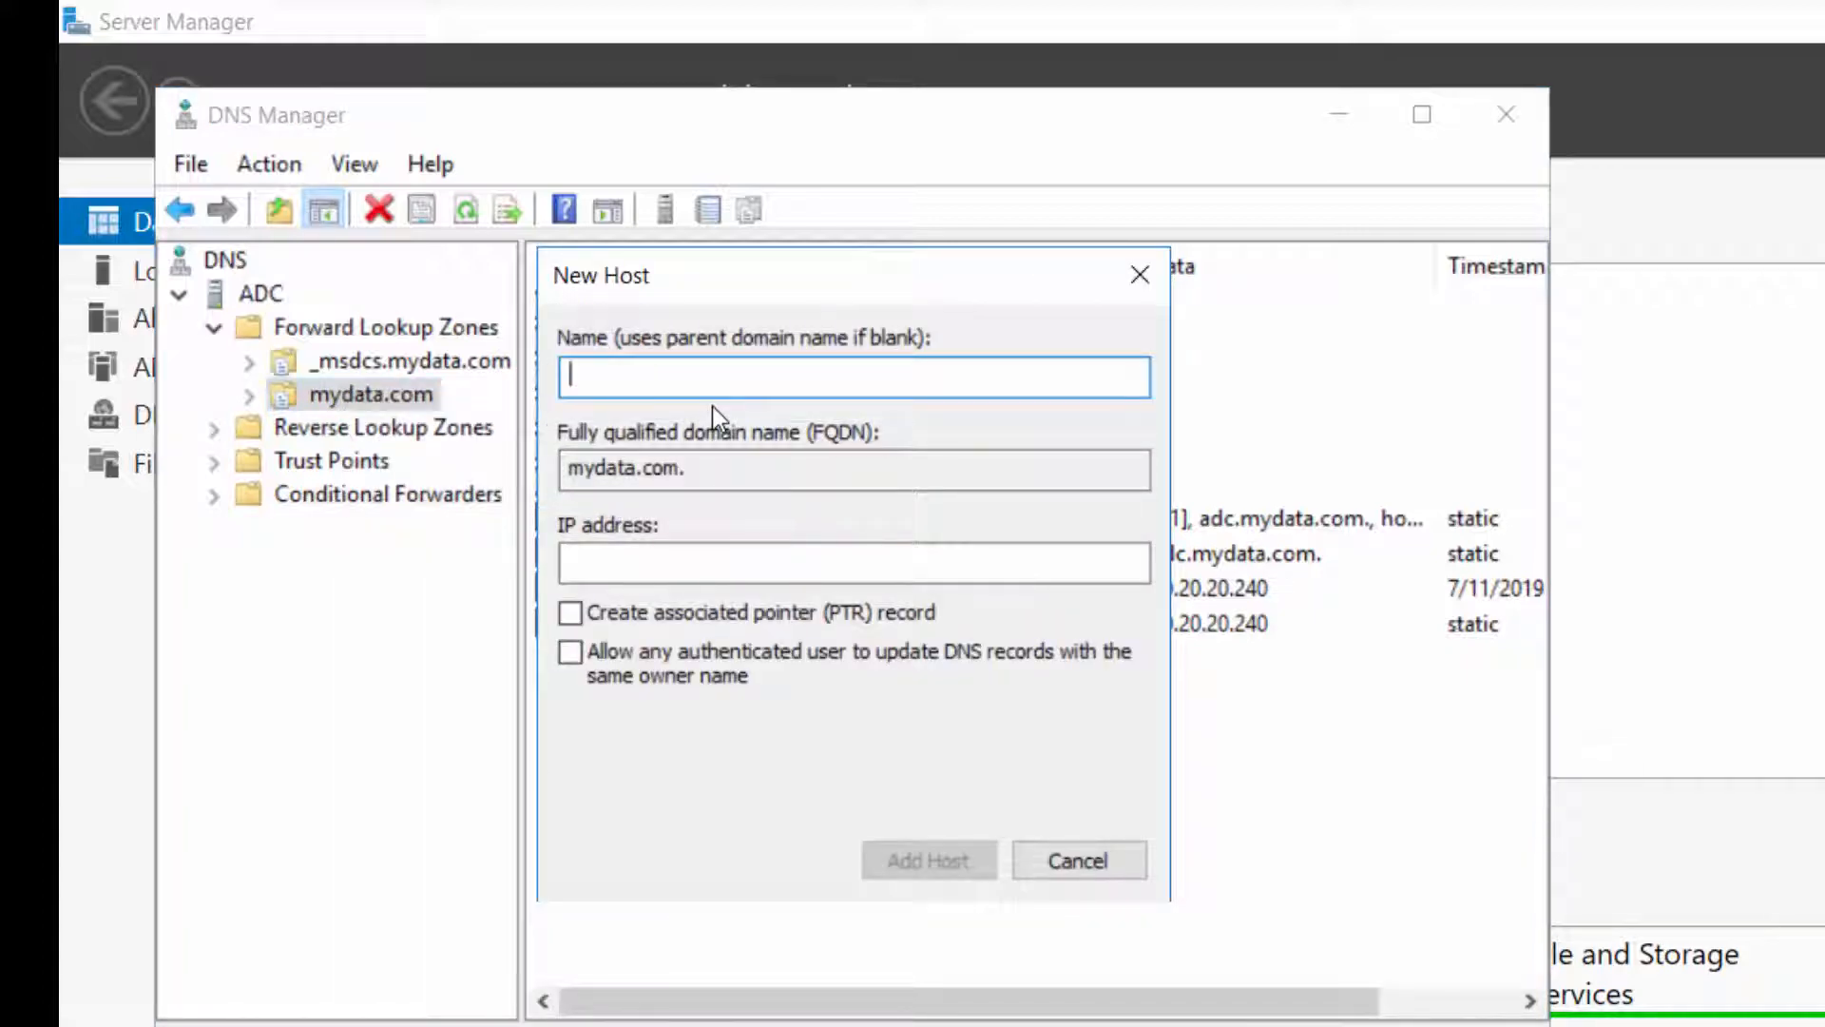
text(mgmt)
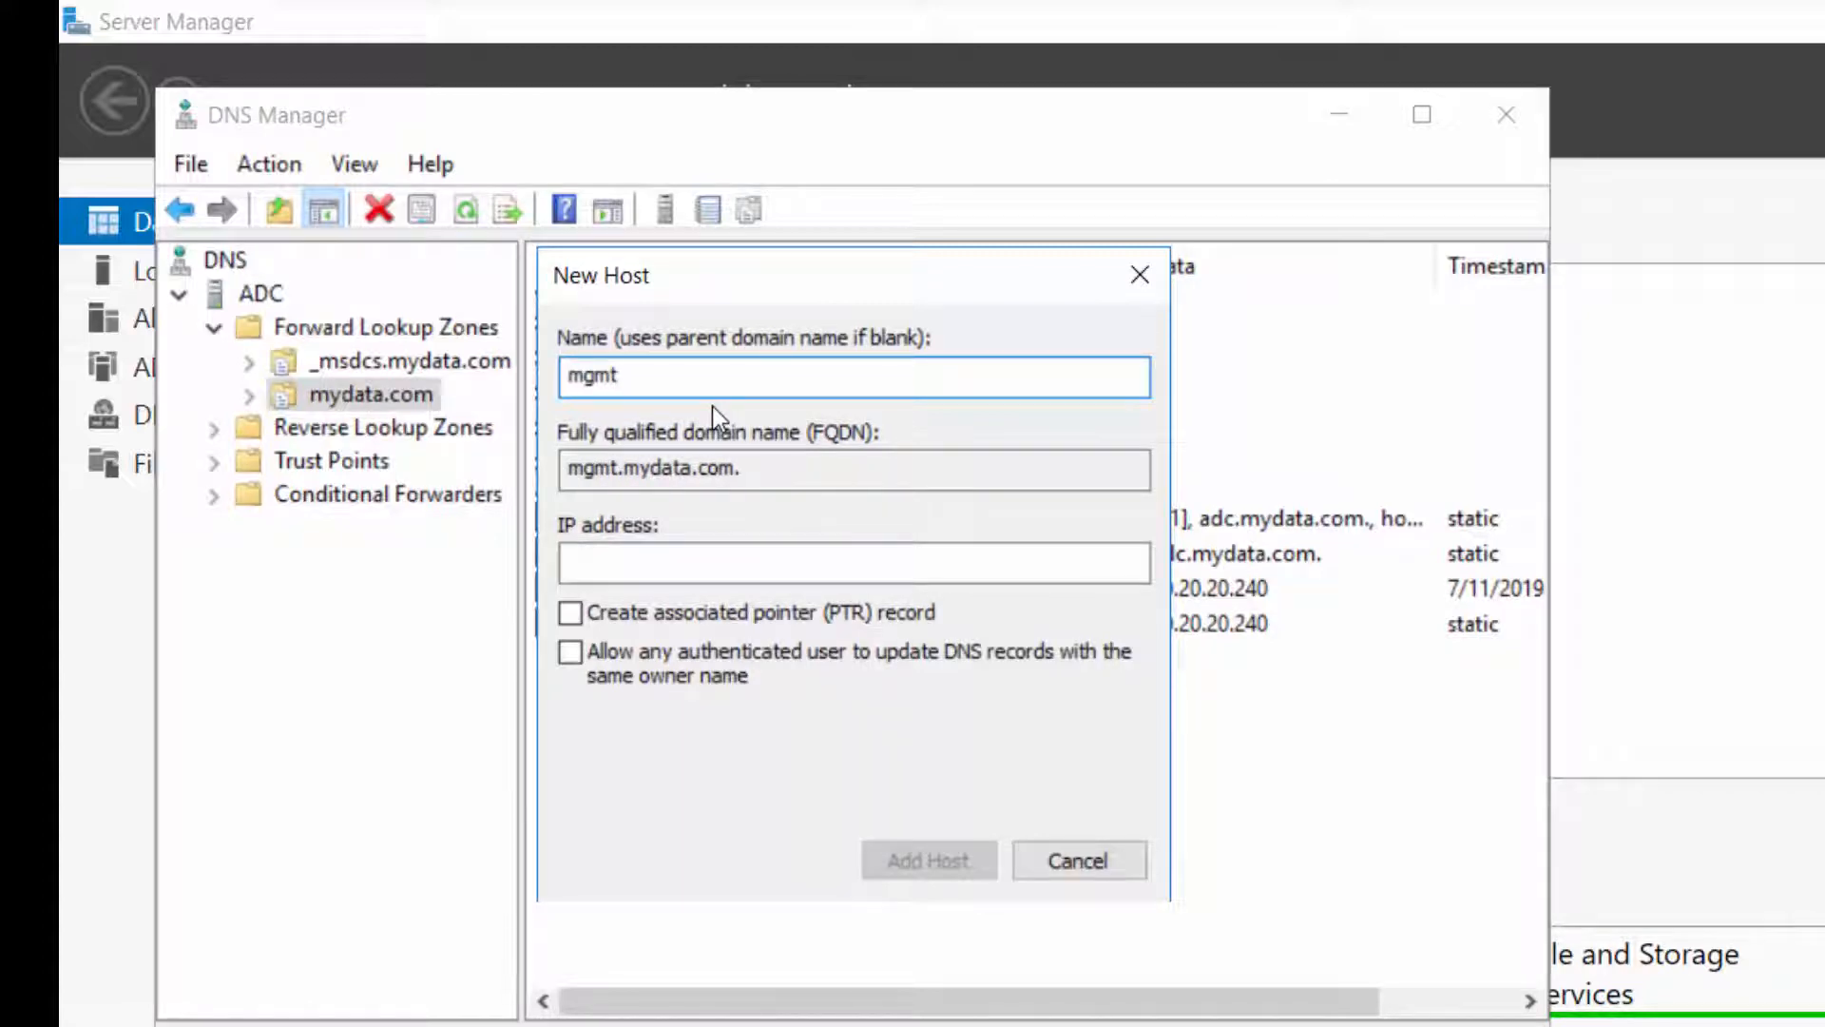
text(.)
key(BackSpace)
click(598, 561)
text(10.20.20)
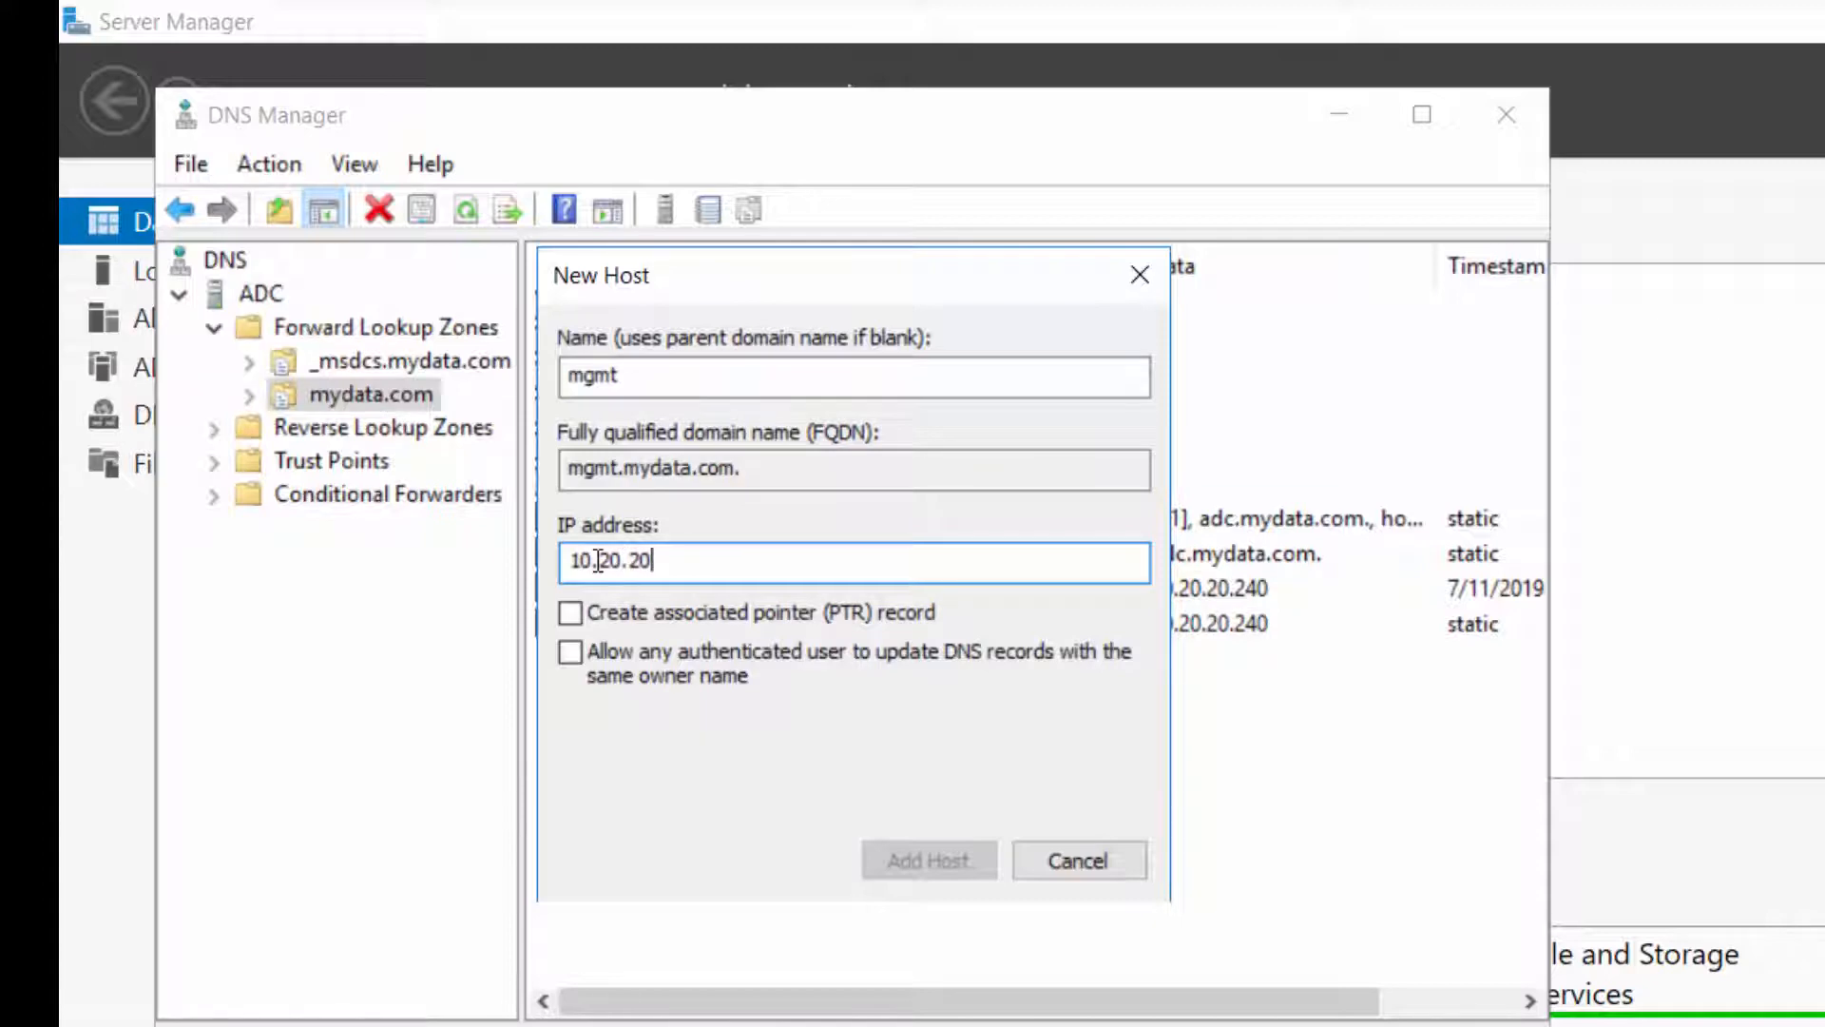
text(.10)
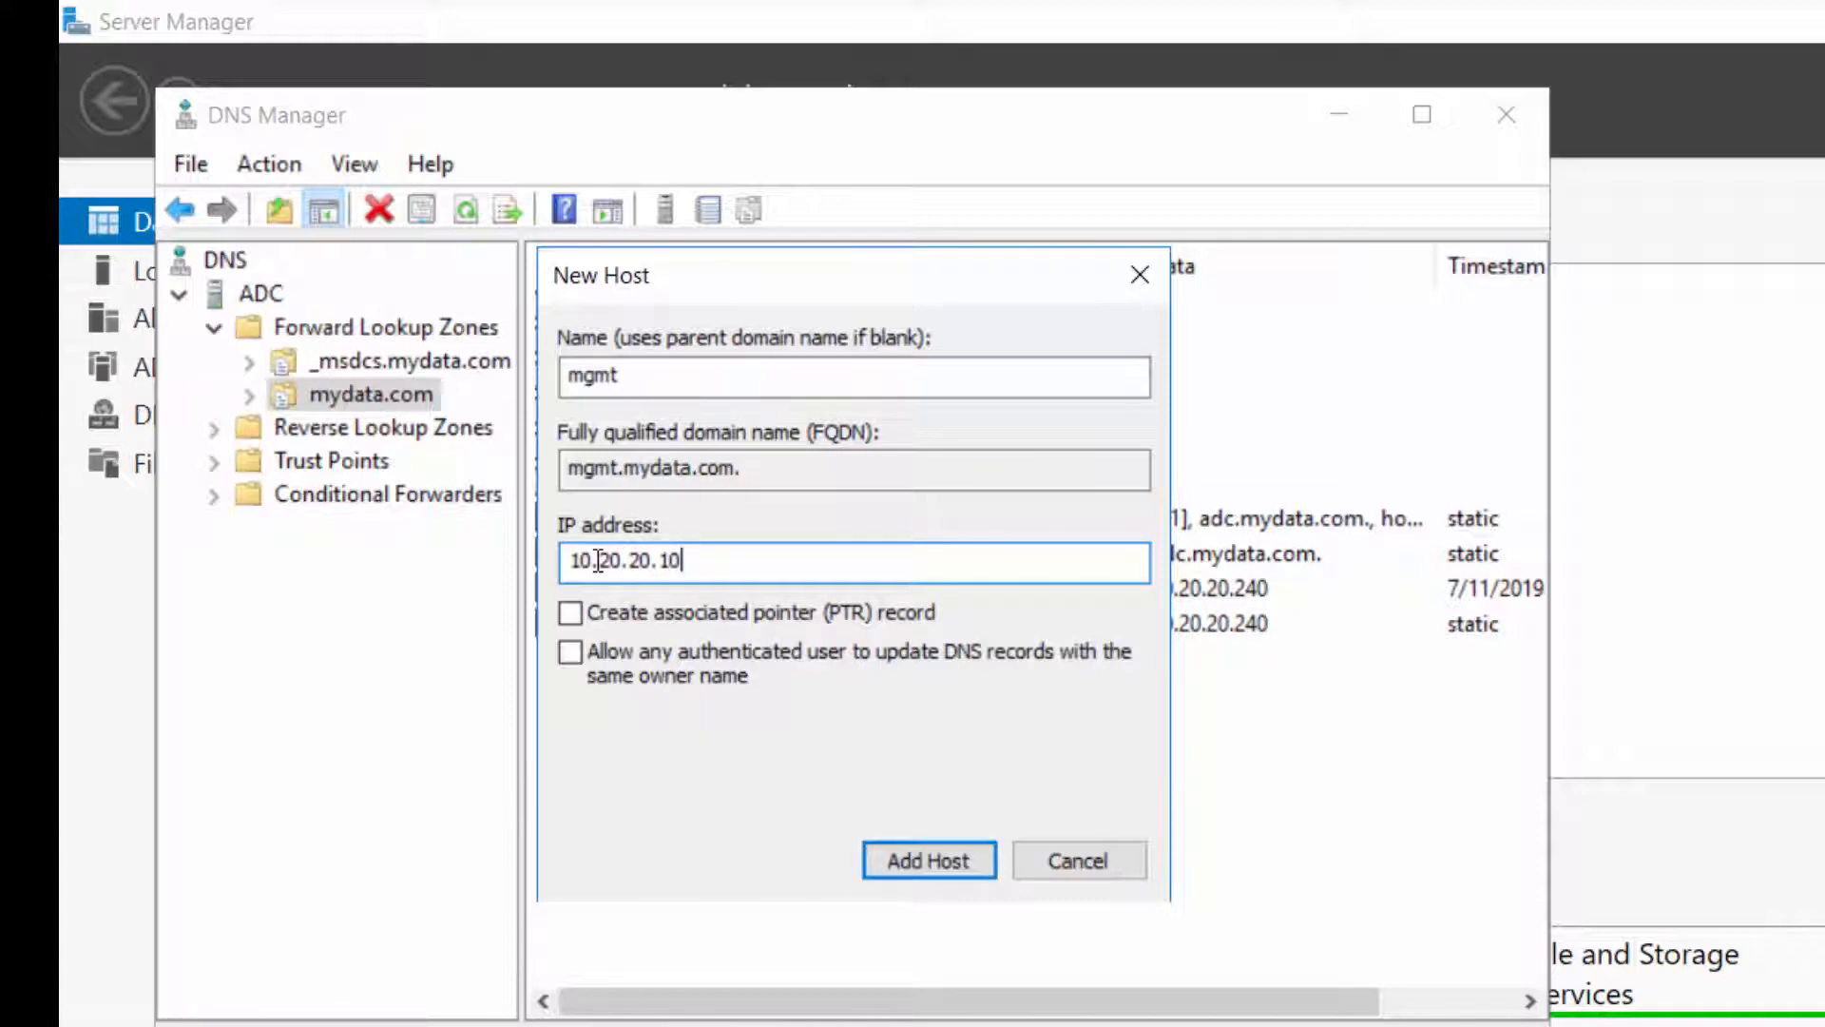
click(910, 853)
click(1758, 939)
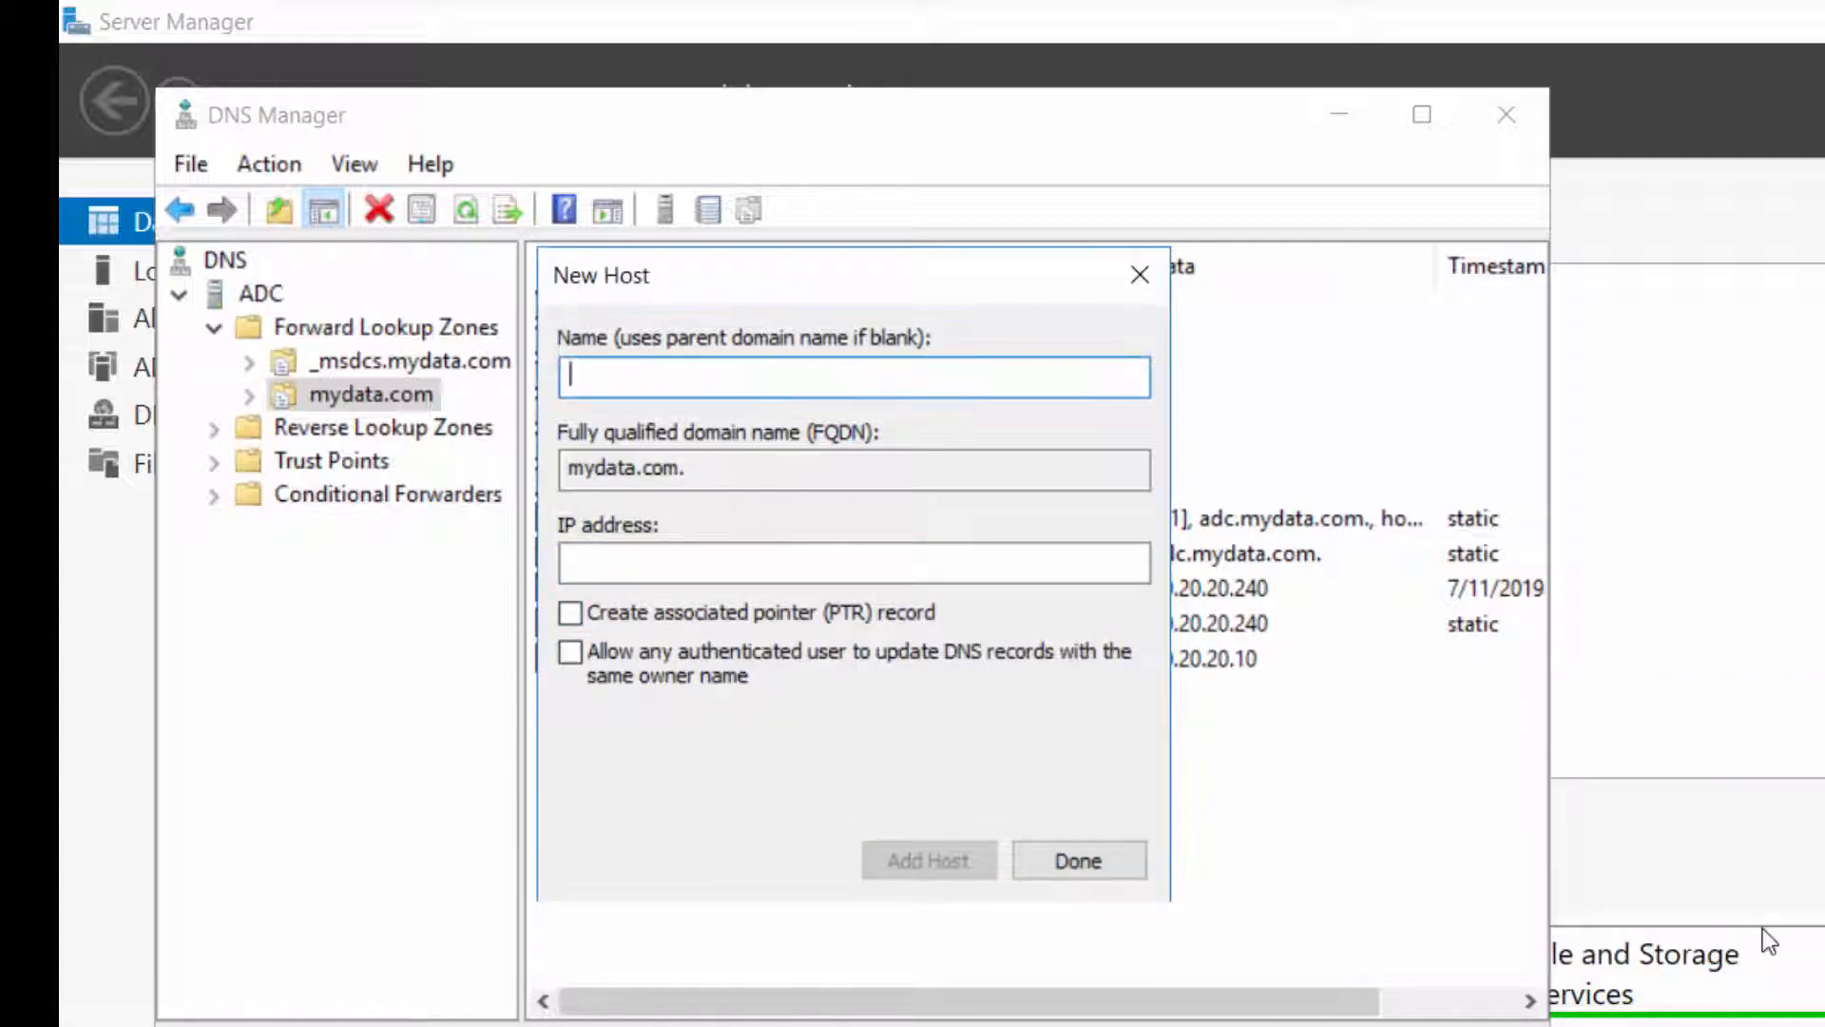
text(adc)
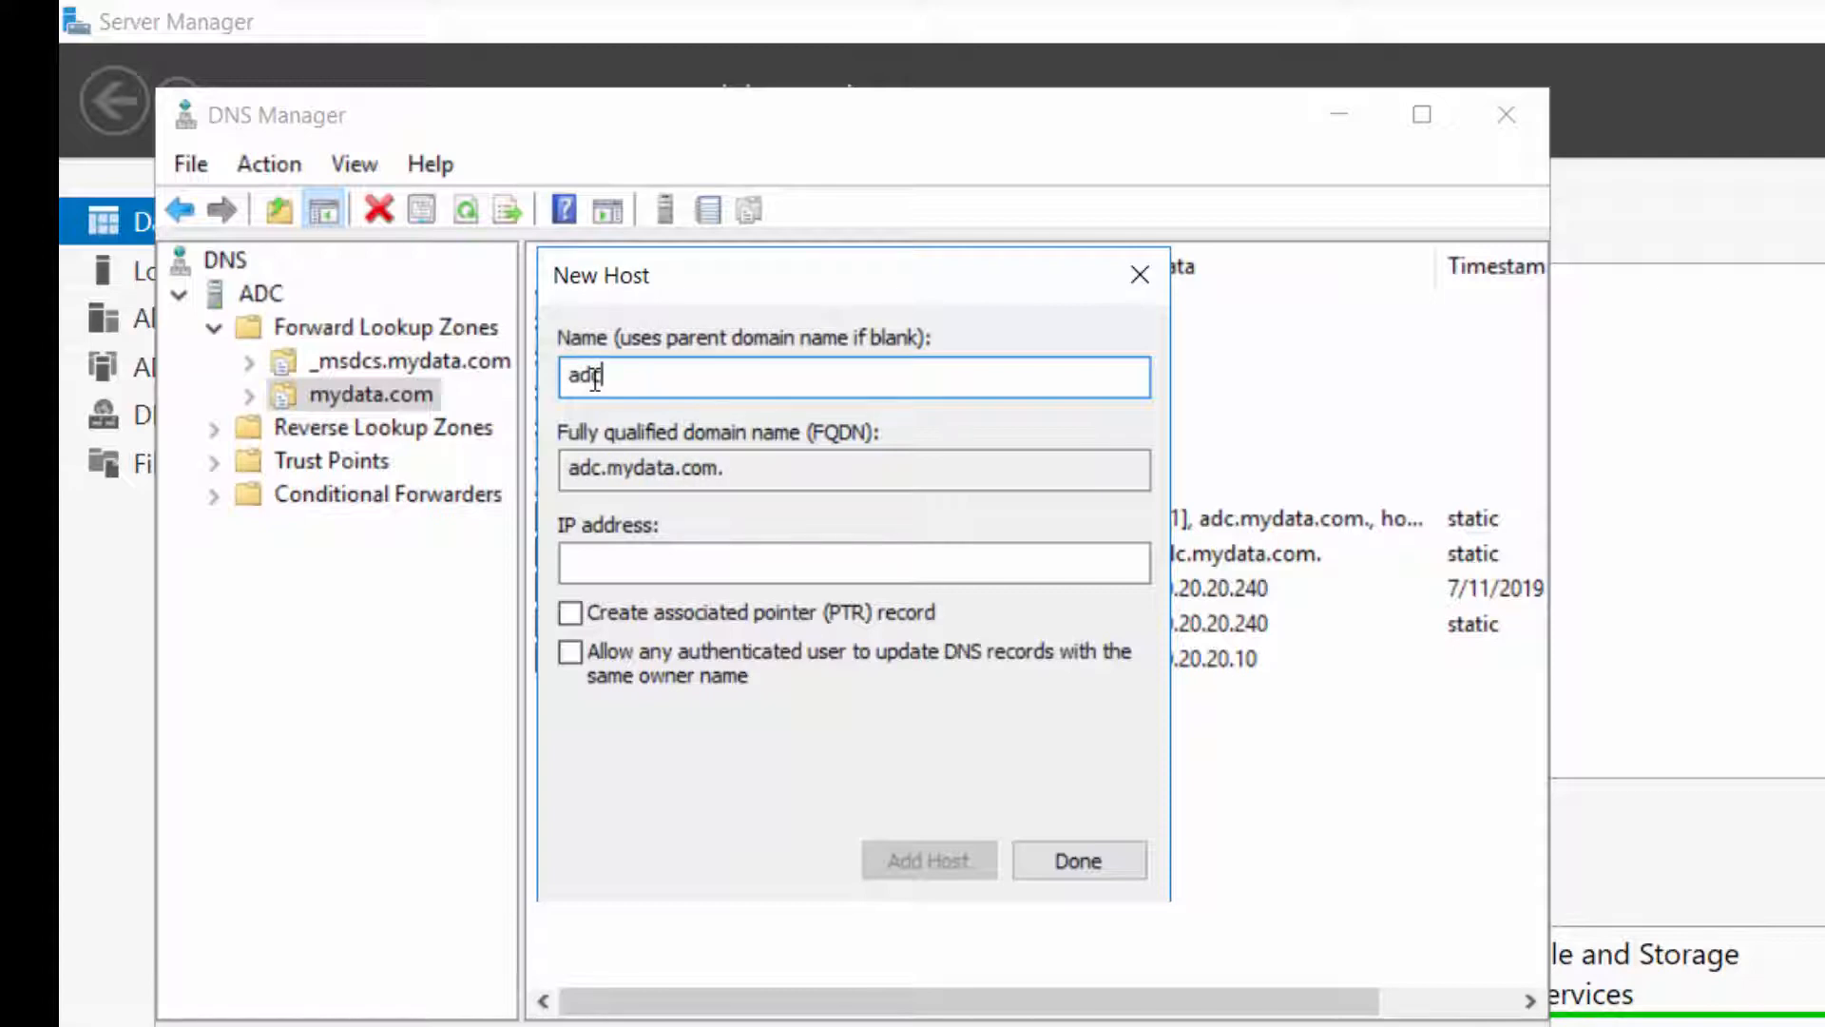
drag(695, 281, 1024, 308)
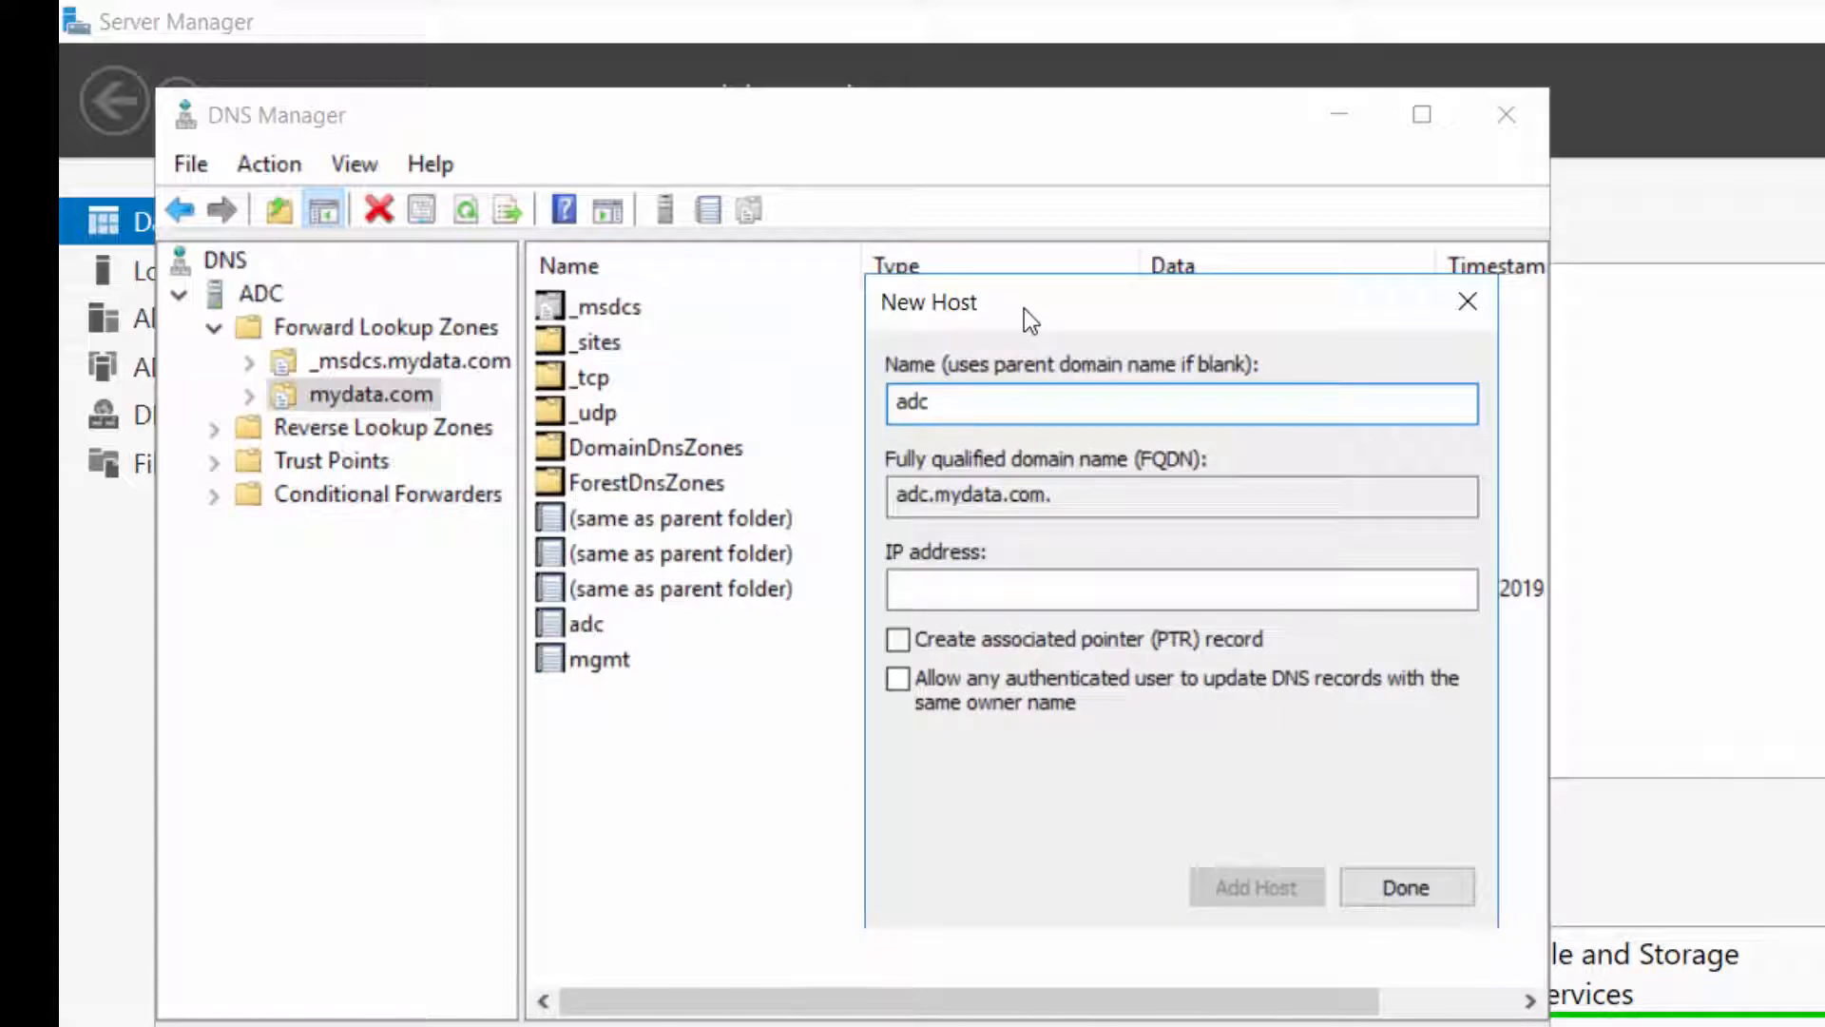
click(603, 630)
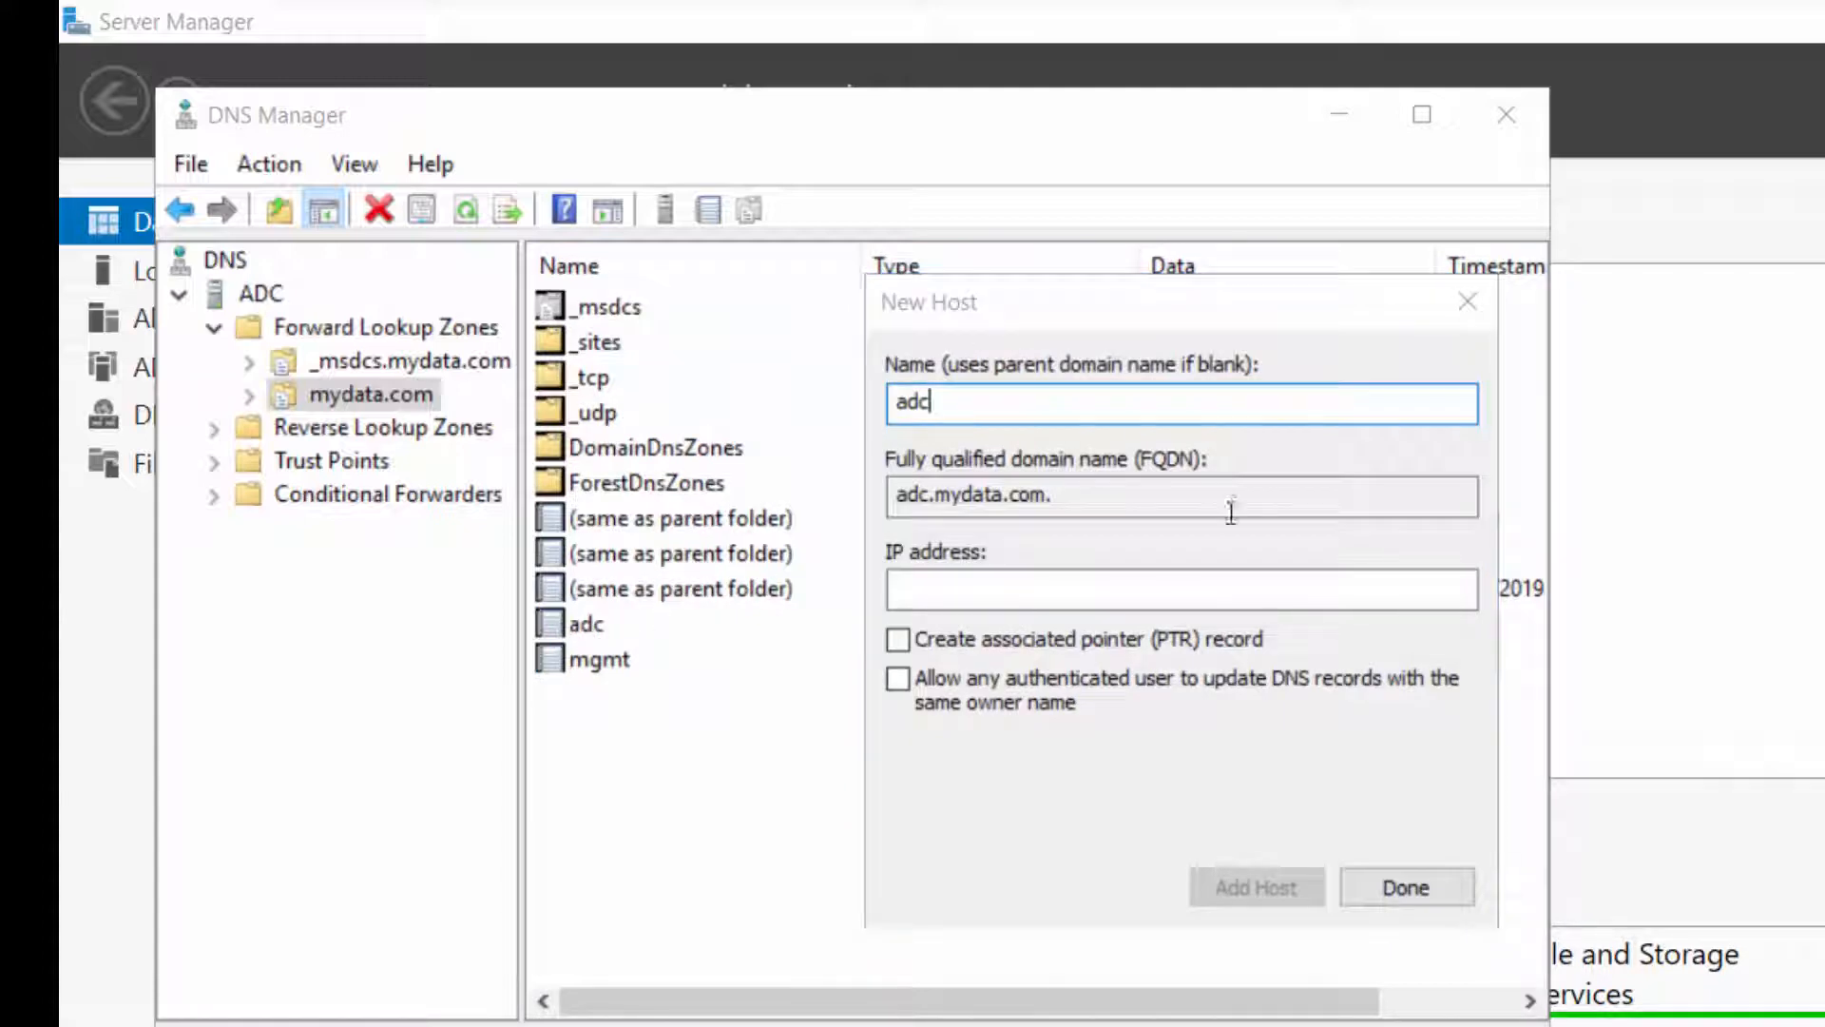
drag(1221, 301, 1037, 281)
double_click(724, 384)
key(BackSpace)
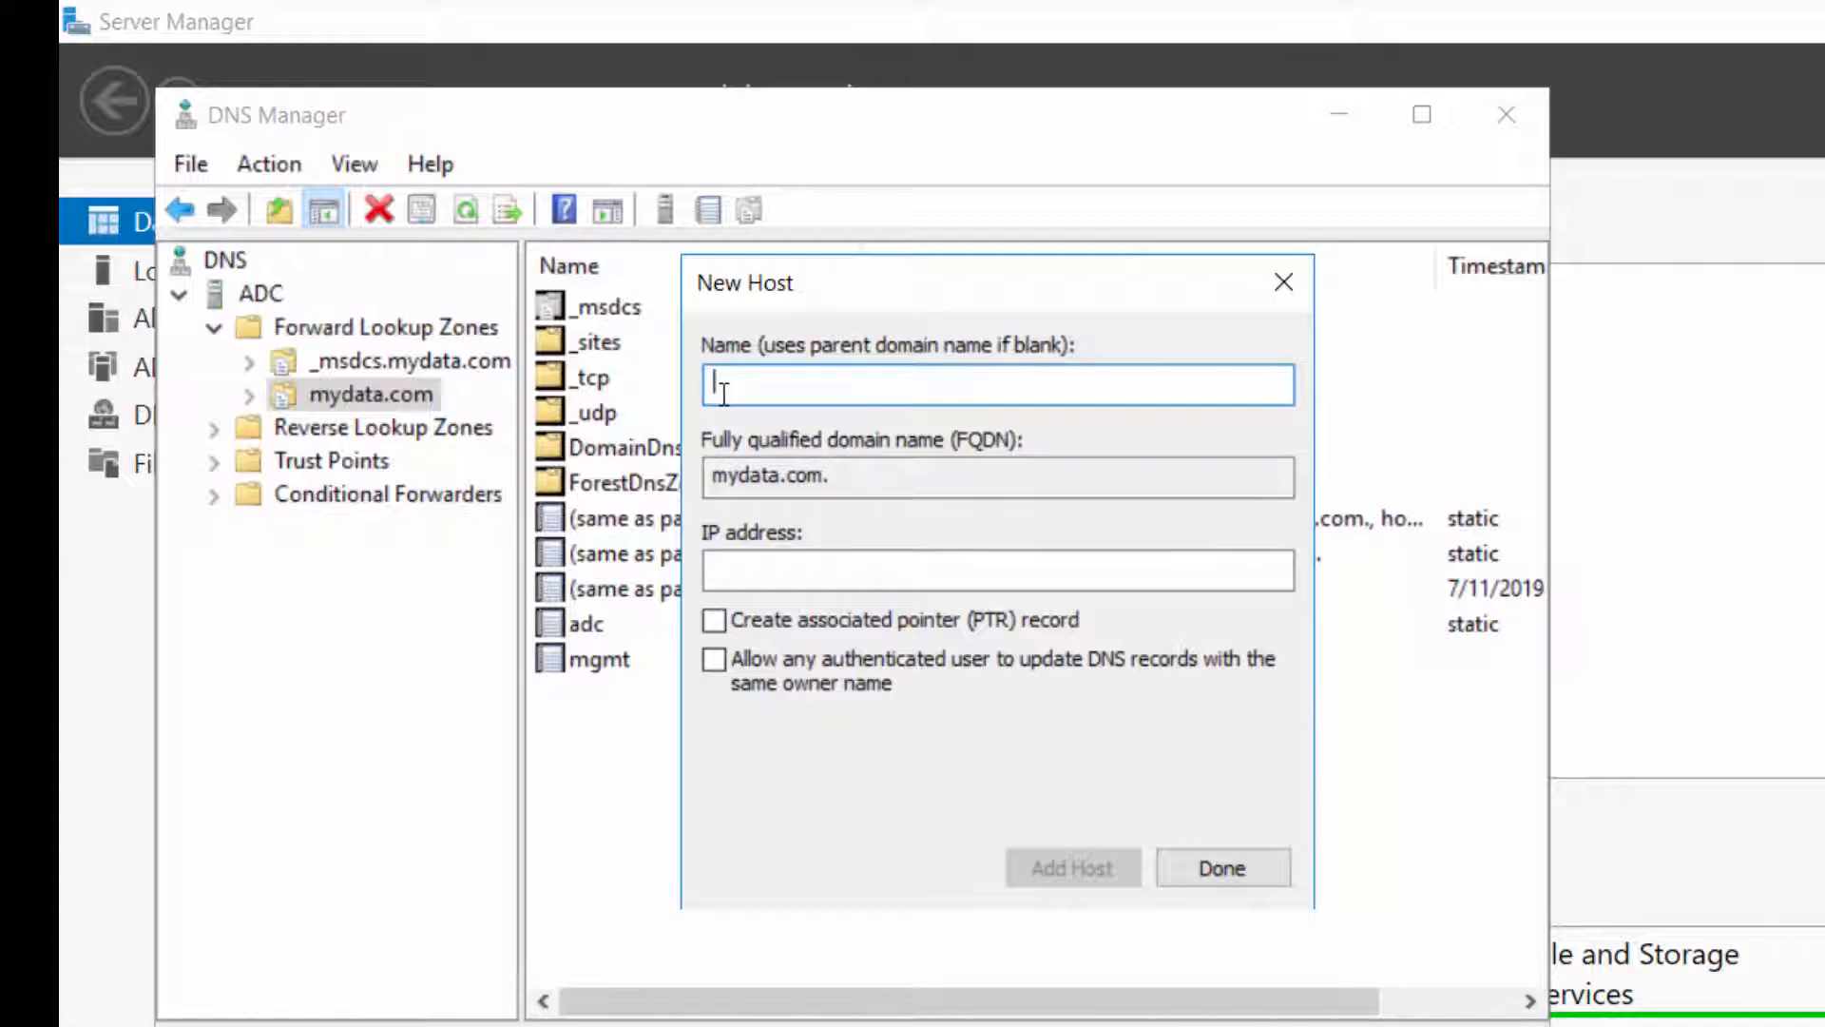
Add a host record named fw1 with IP address 10.20.20.99 to the mydata.com zone.
text(f)
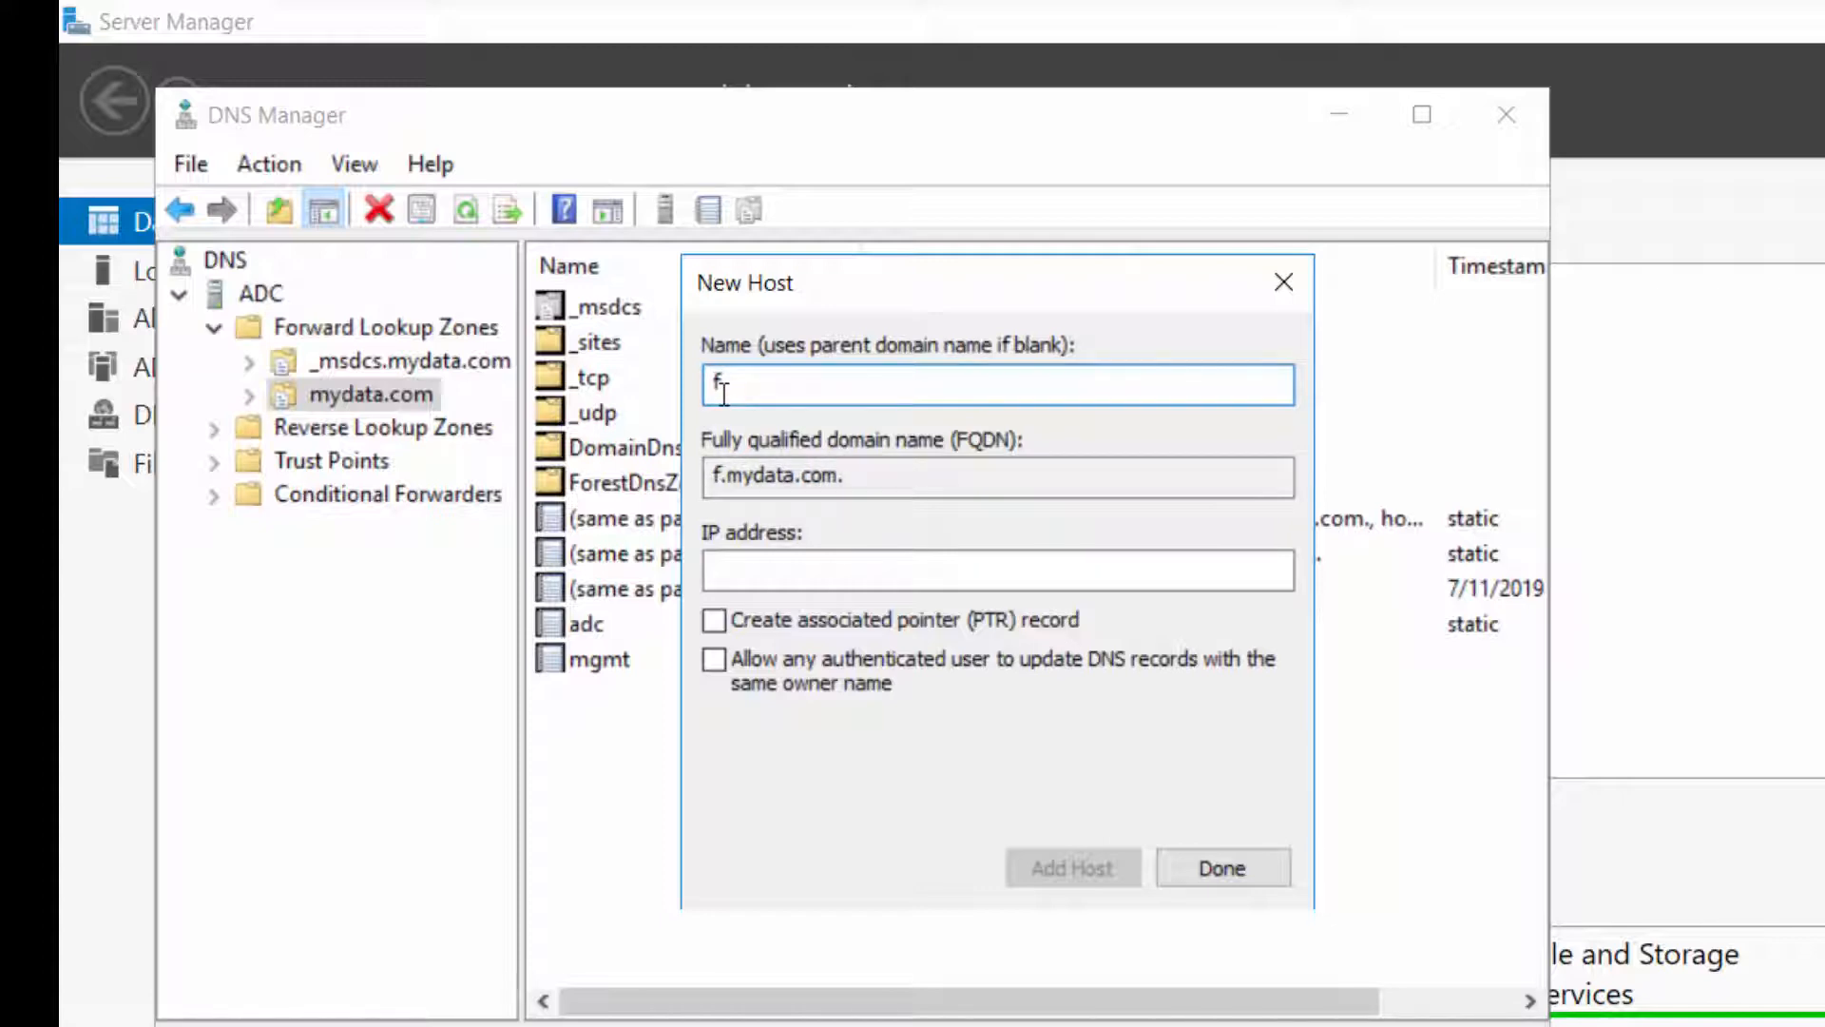
text(w1)
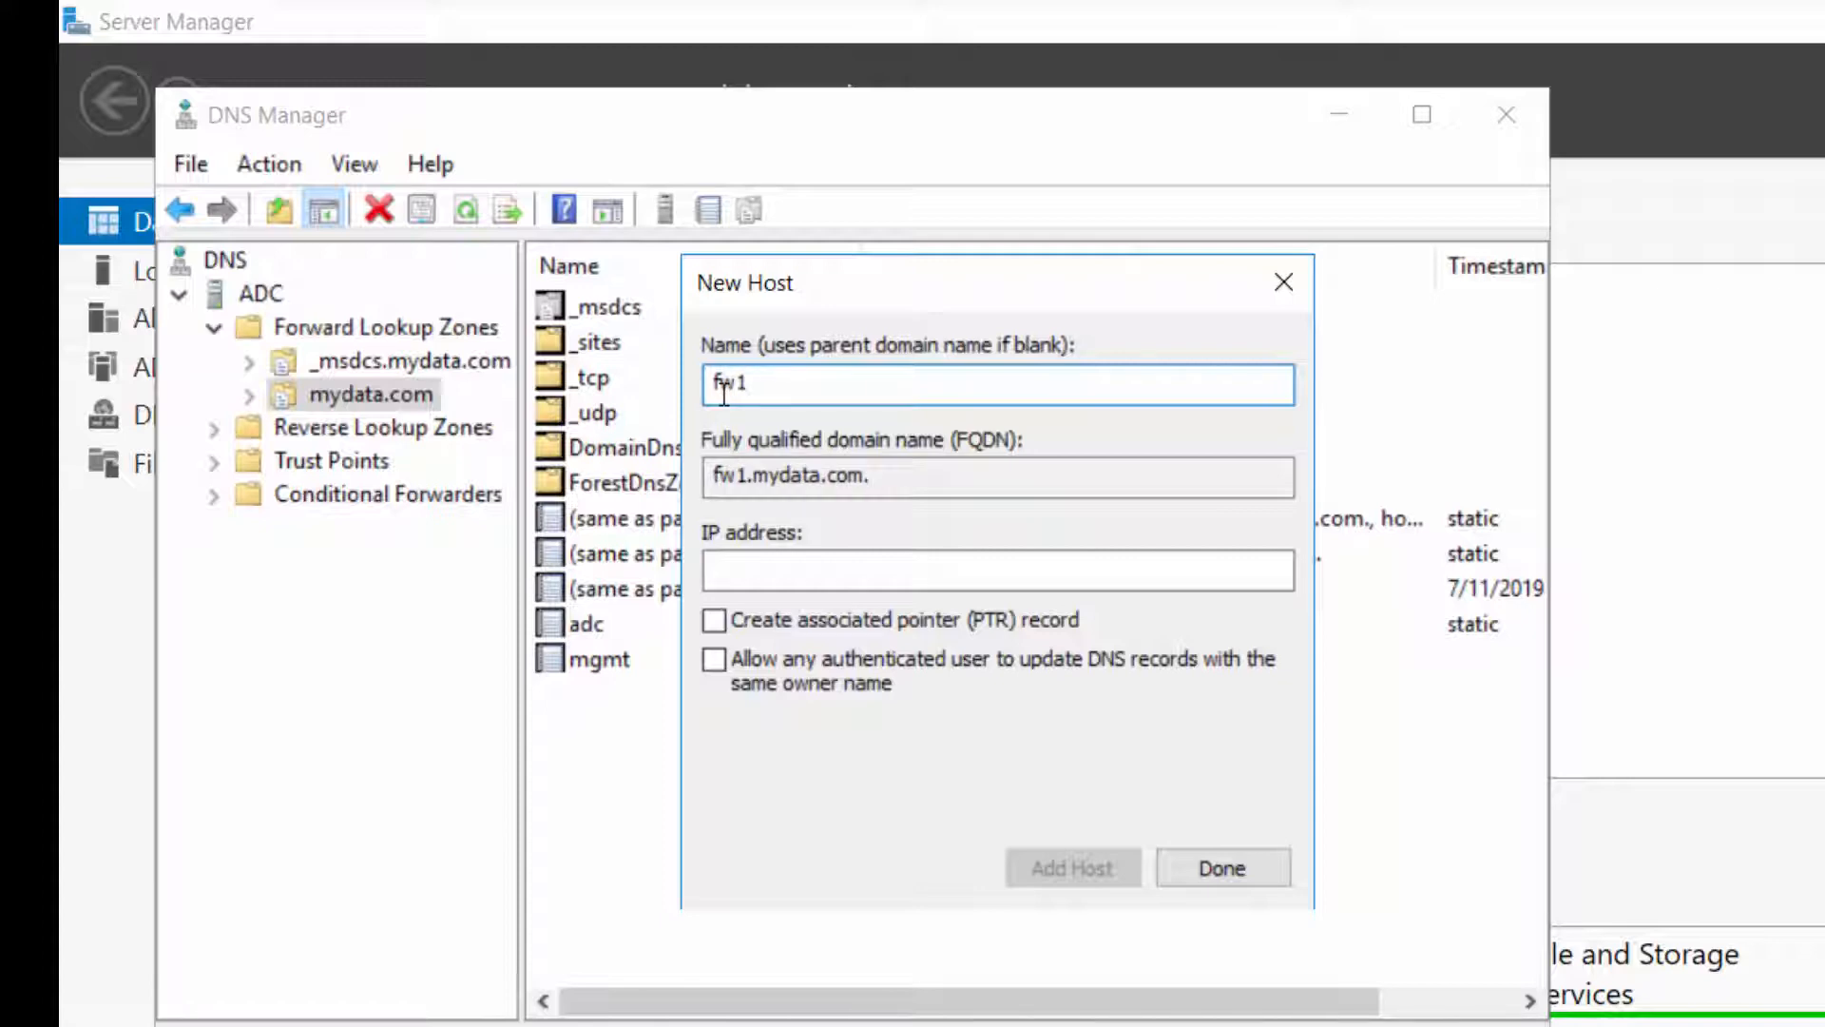
click(732, 572)
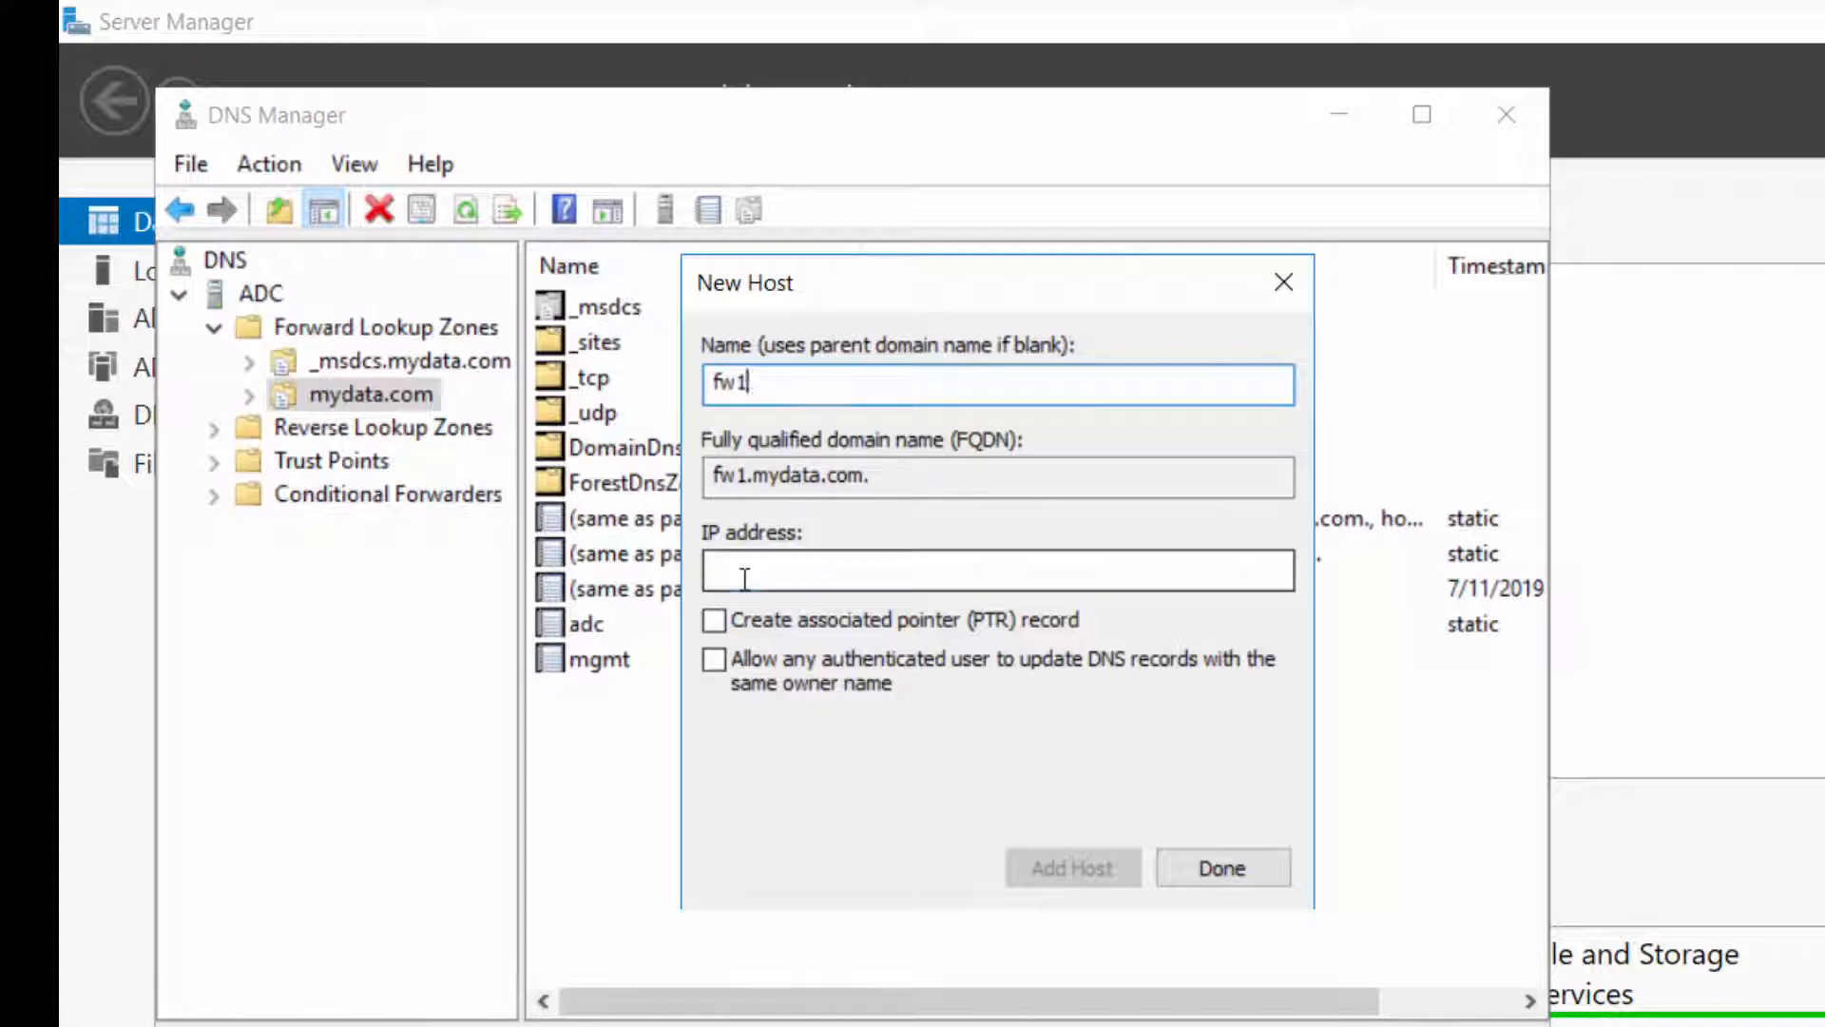
text(10.0)
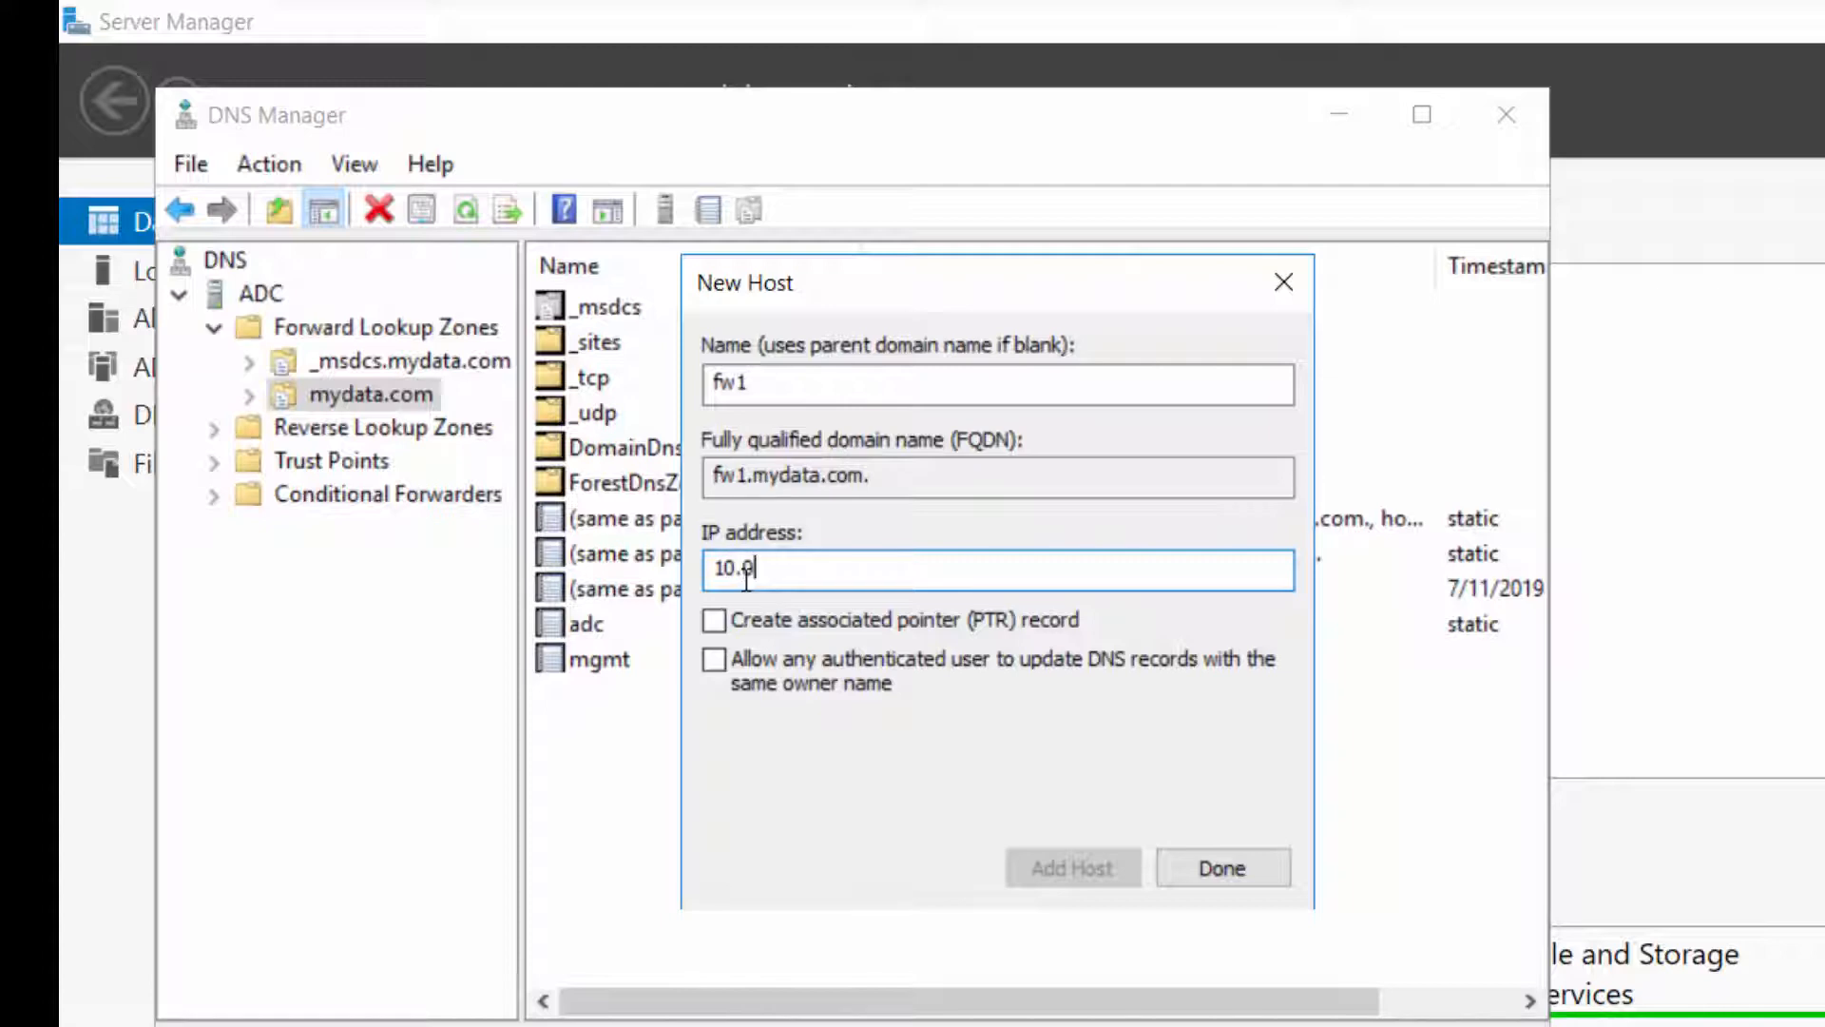
key(BackSpace)
text(20.20.99)
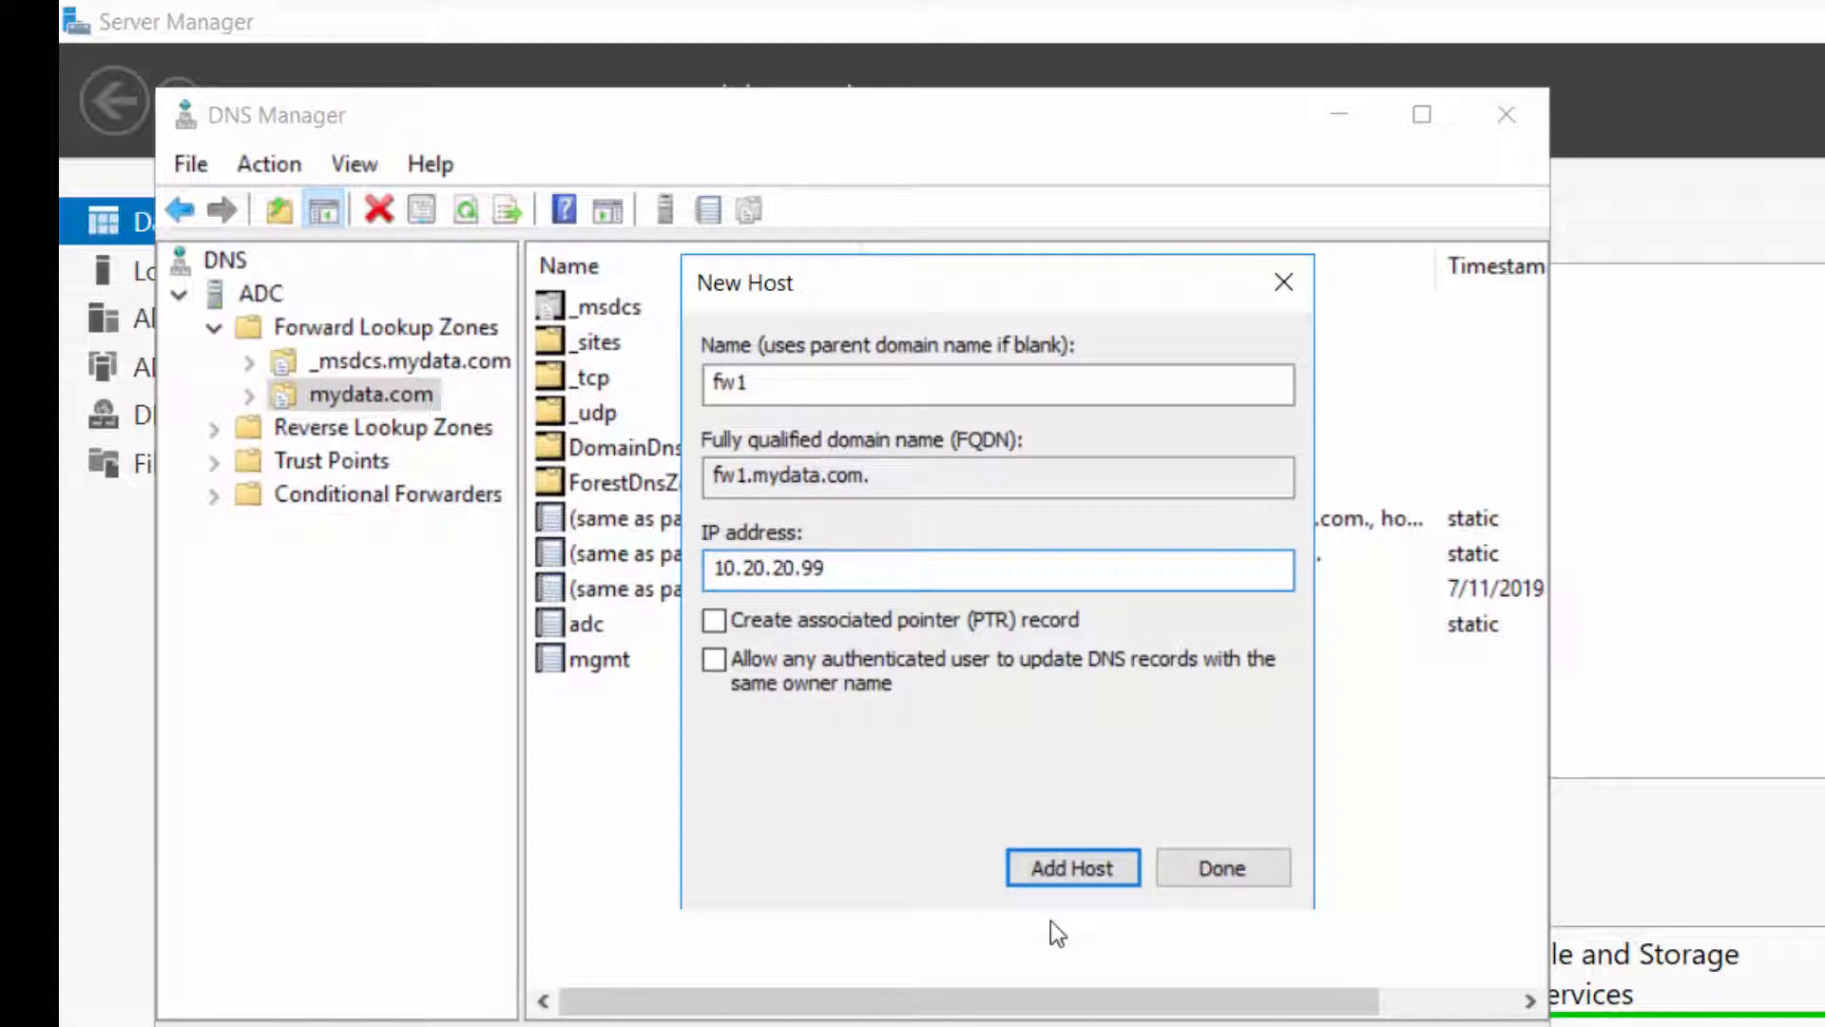
click(1054, 870)
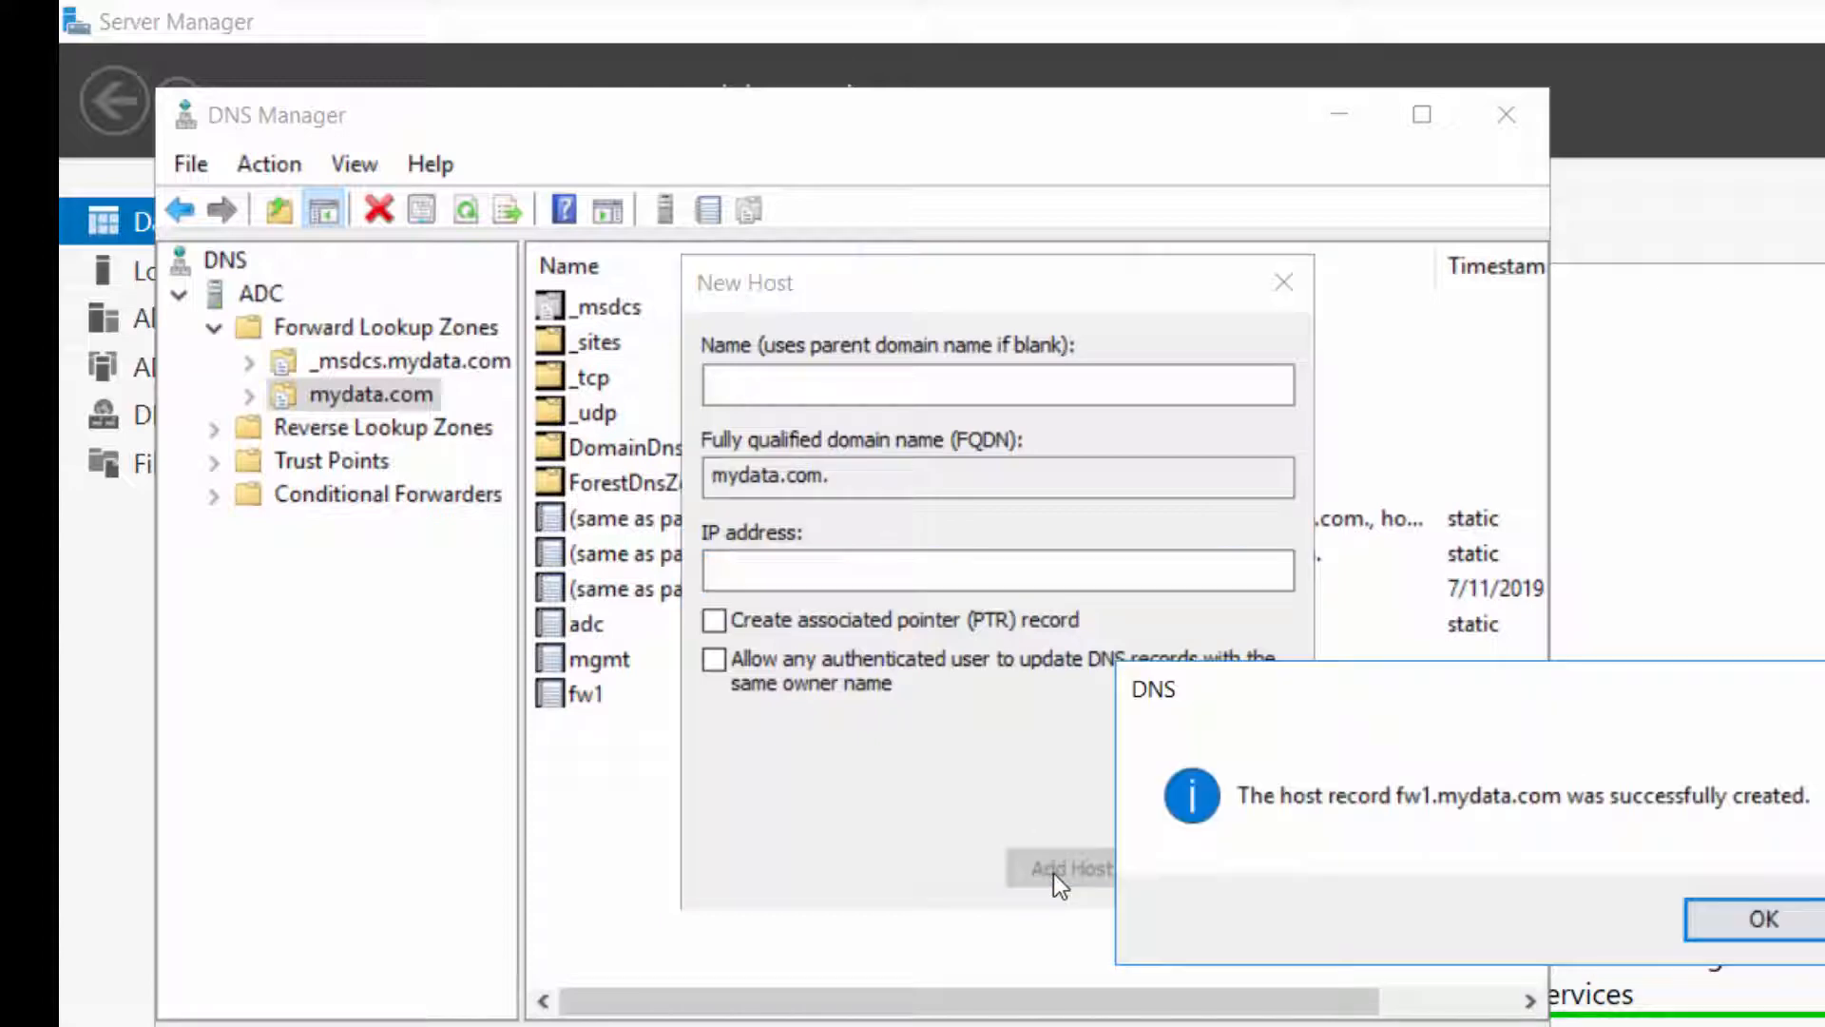
click(1799, 919)
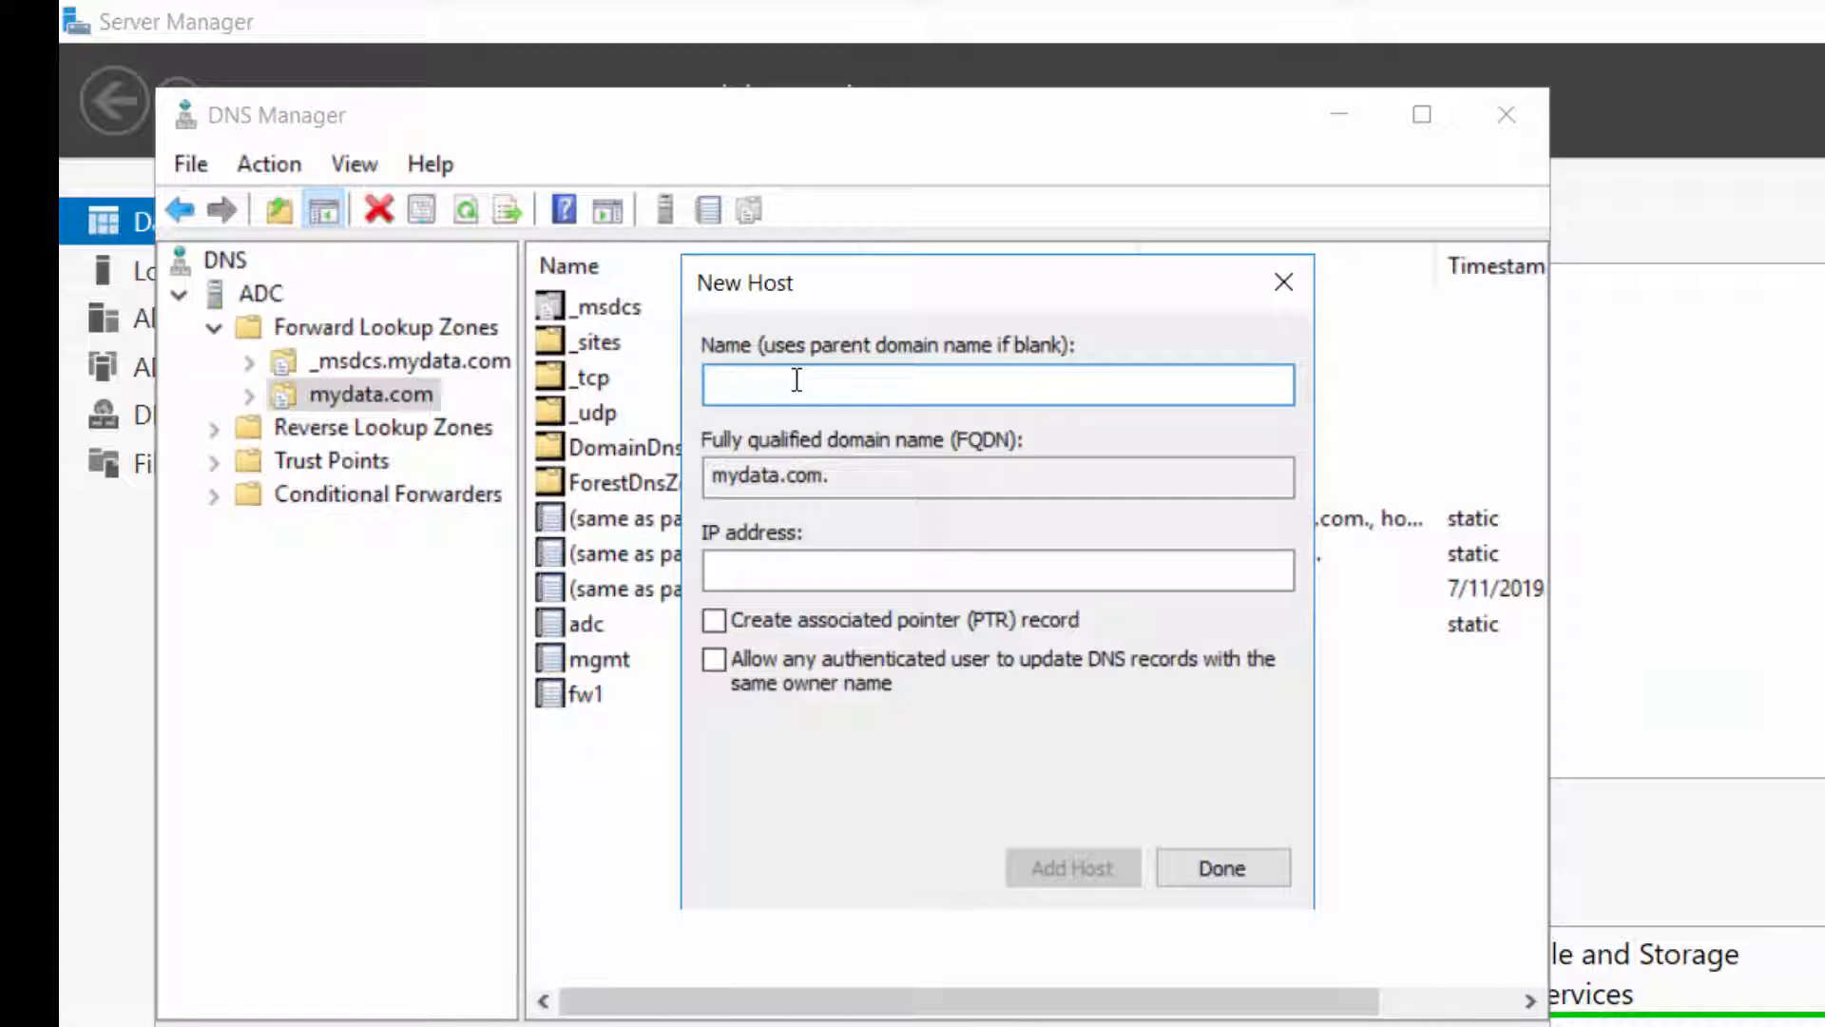
Add a host record named win10 with IP address 192.168.20.10 to the mydata.com zone.
text(win10)
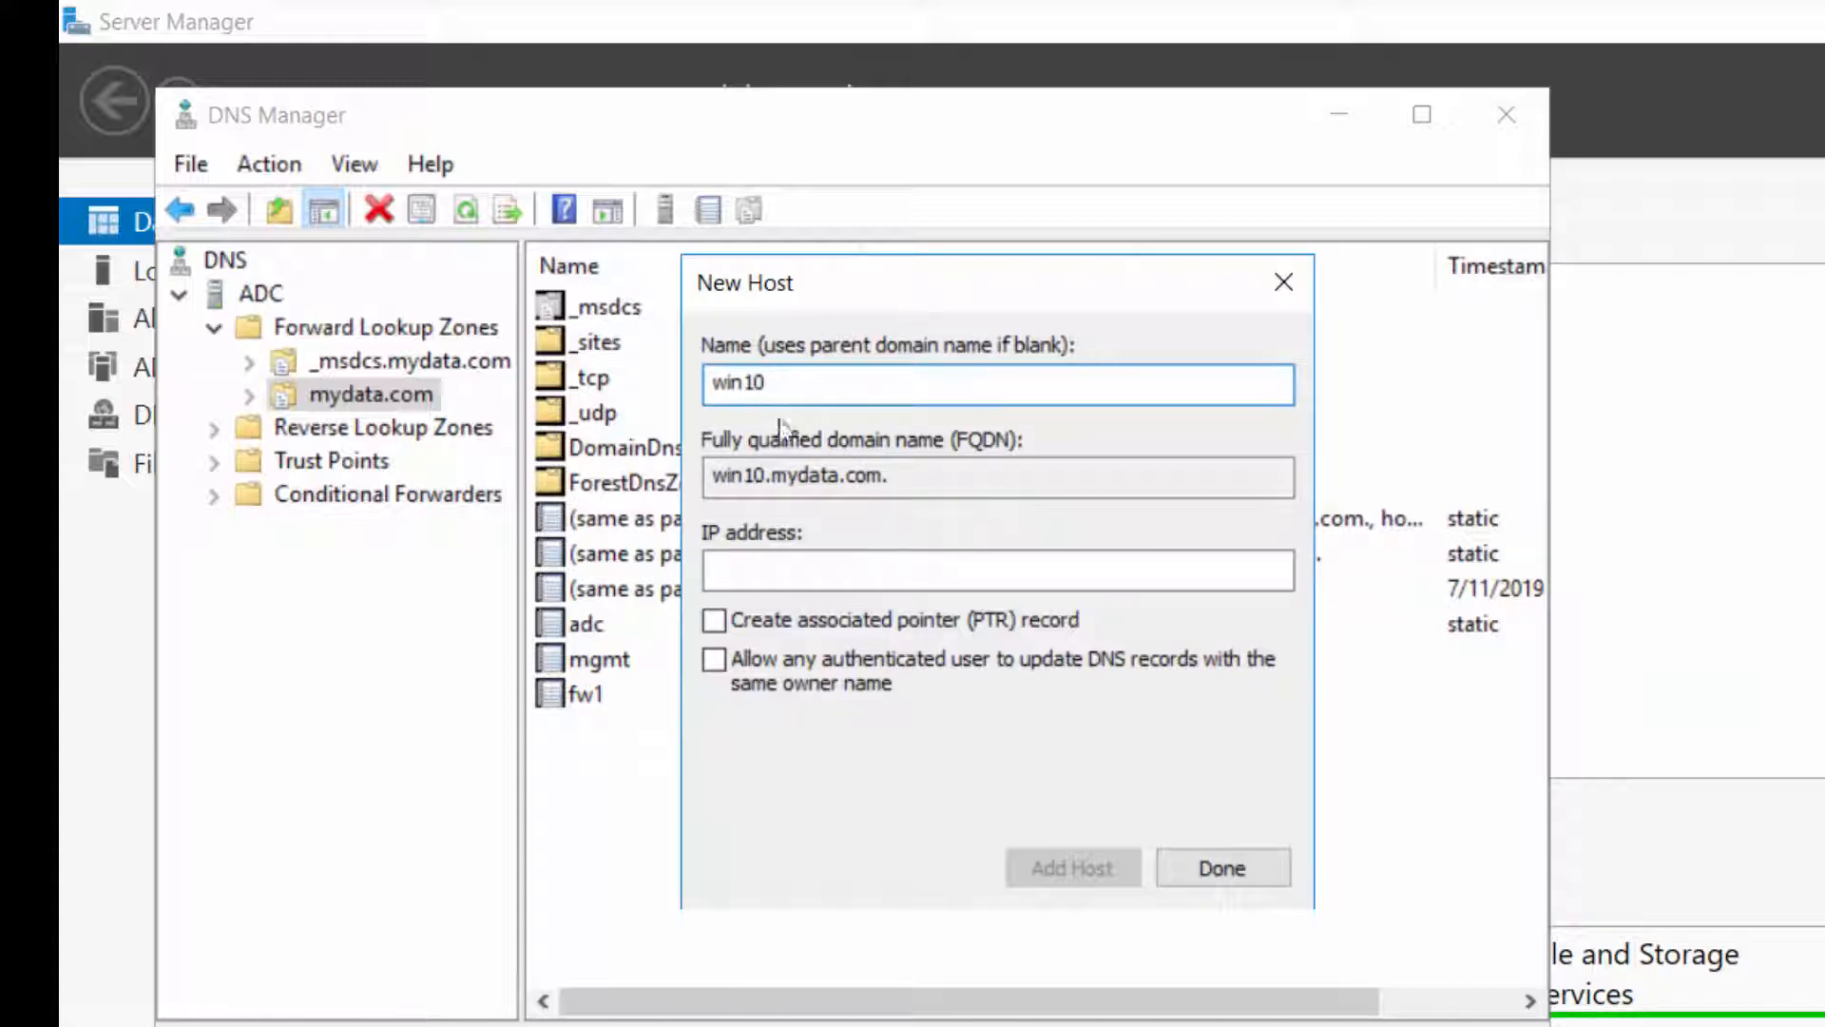
click(761, 566)
text(192.168.20)
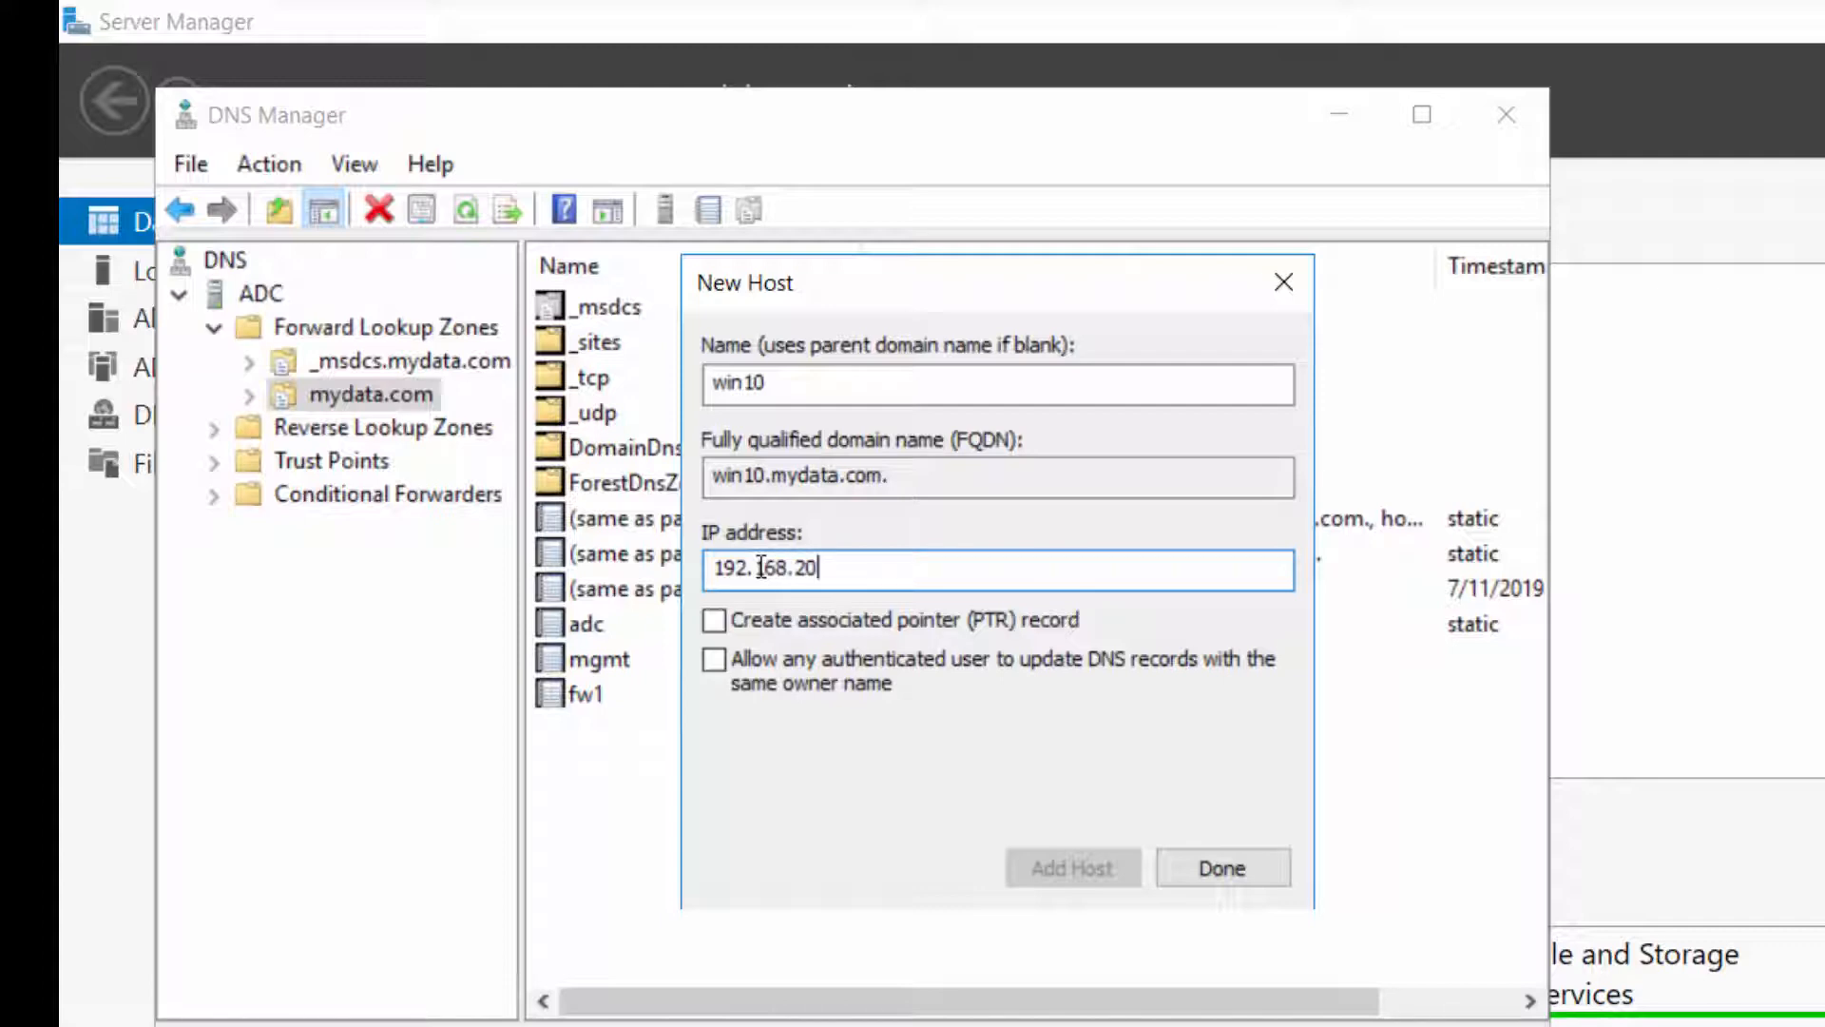
text(.10)
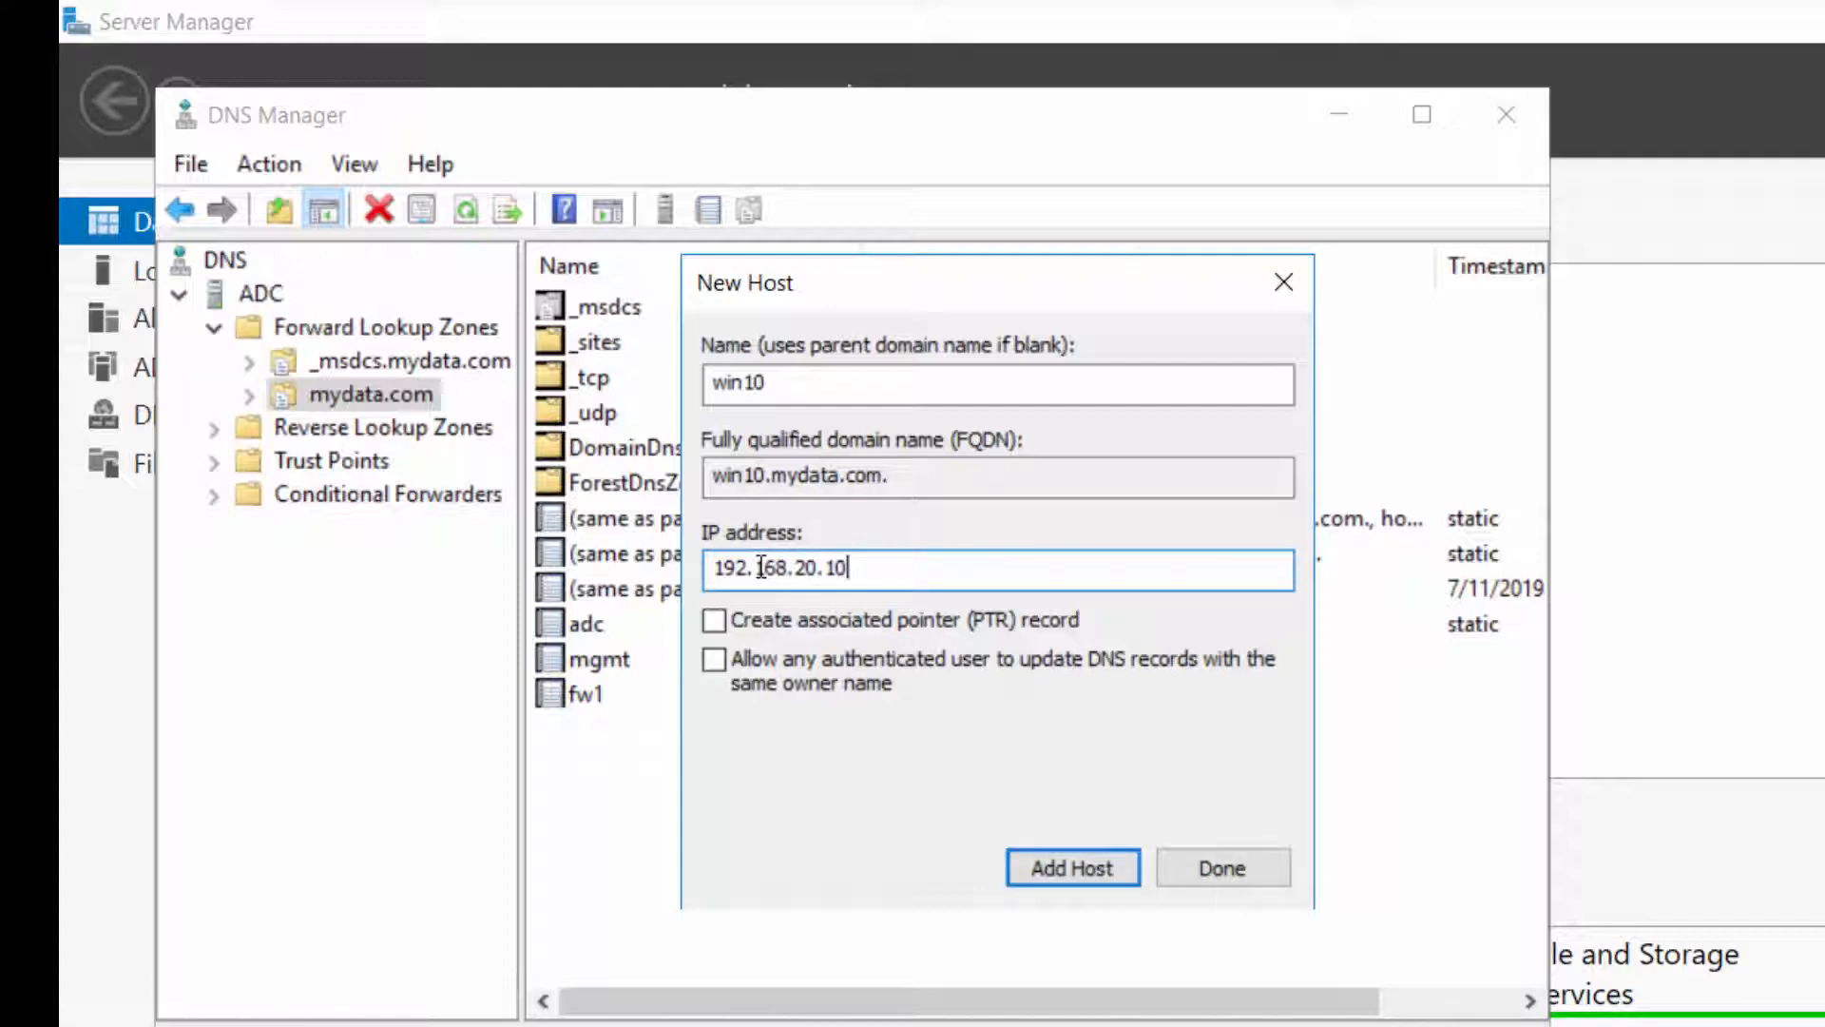
click(1054, 868)
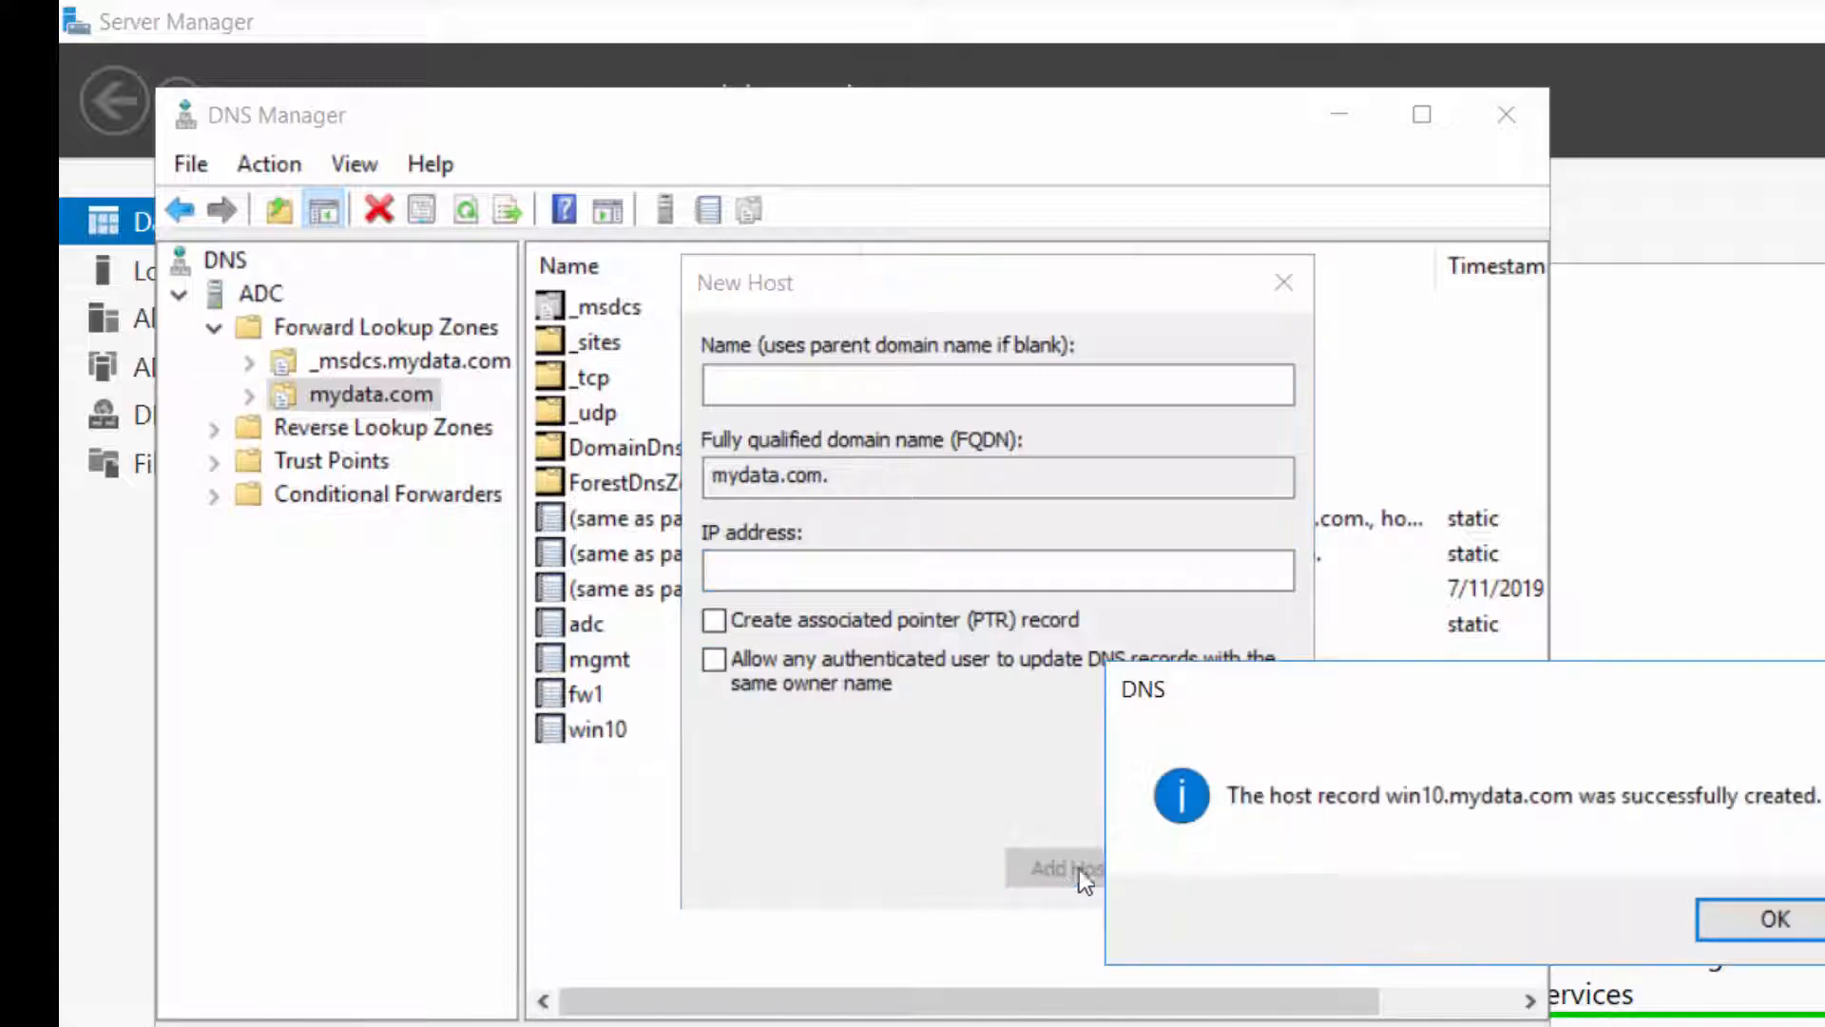
click(1764, 910)
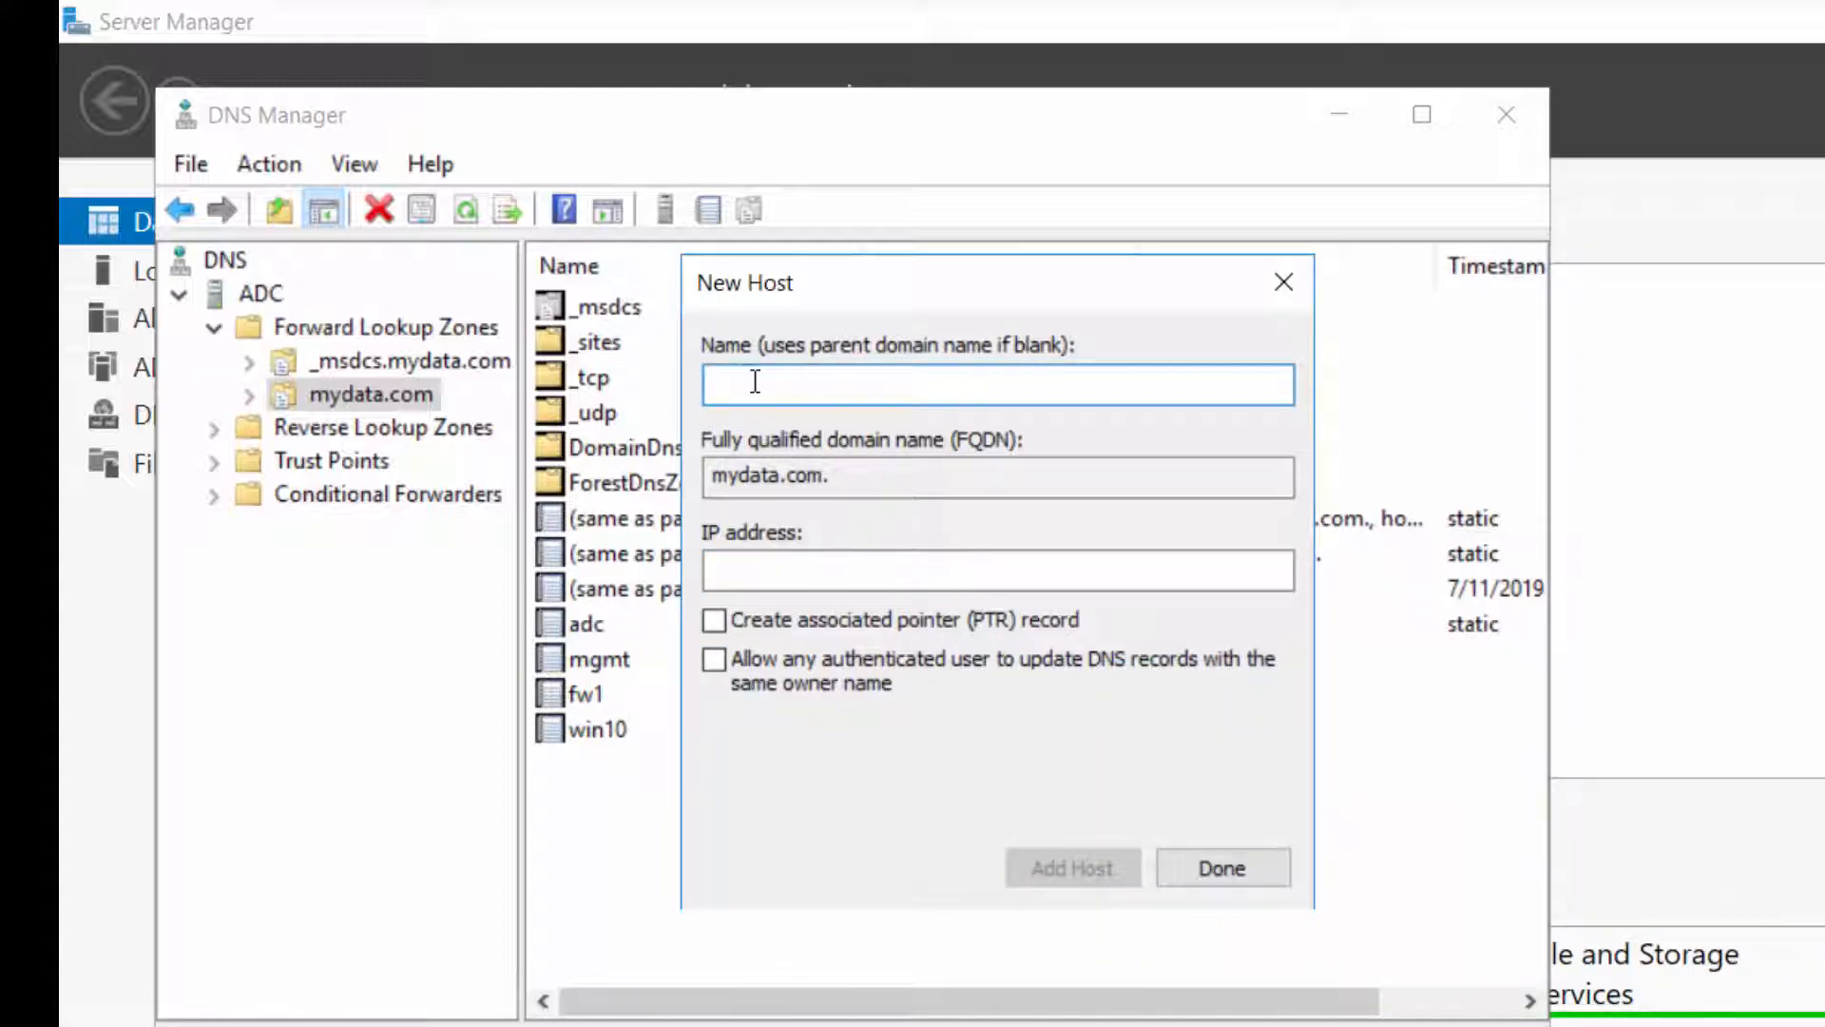
Add a host record named client with IP address 192.168.20.20 to the mydata.com zone and finish adding hosts.
text(client)
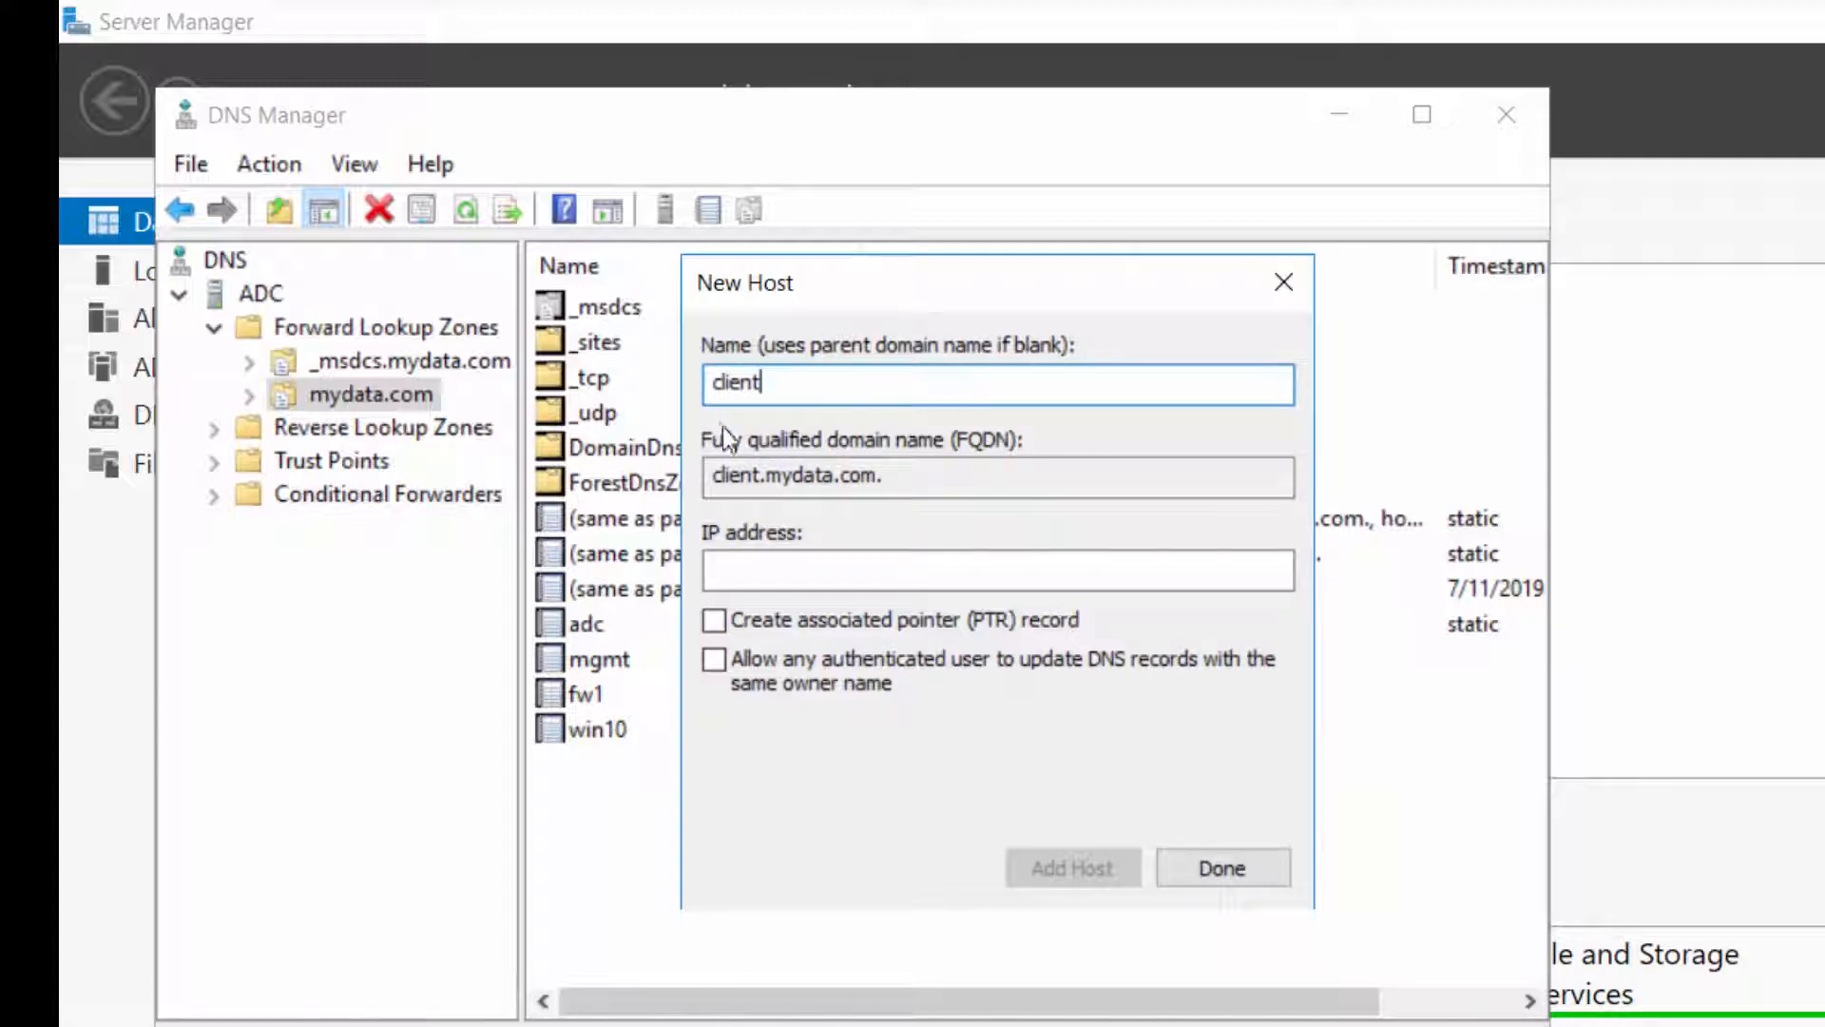
click(748, 564)
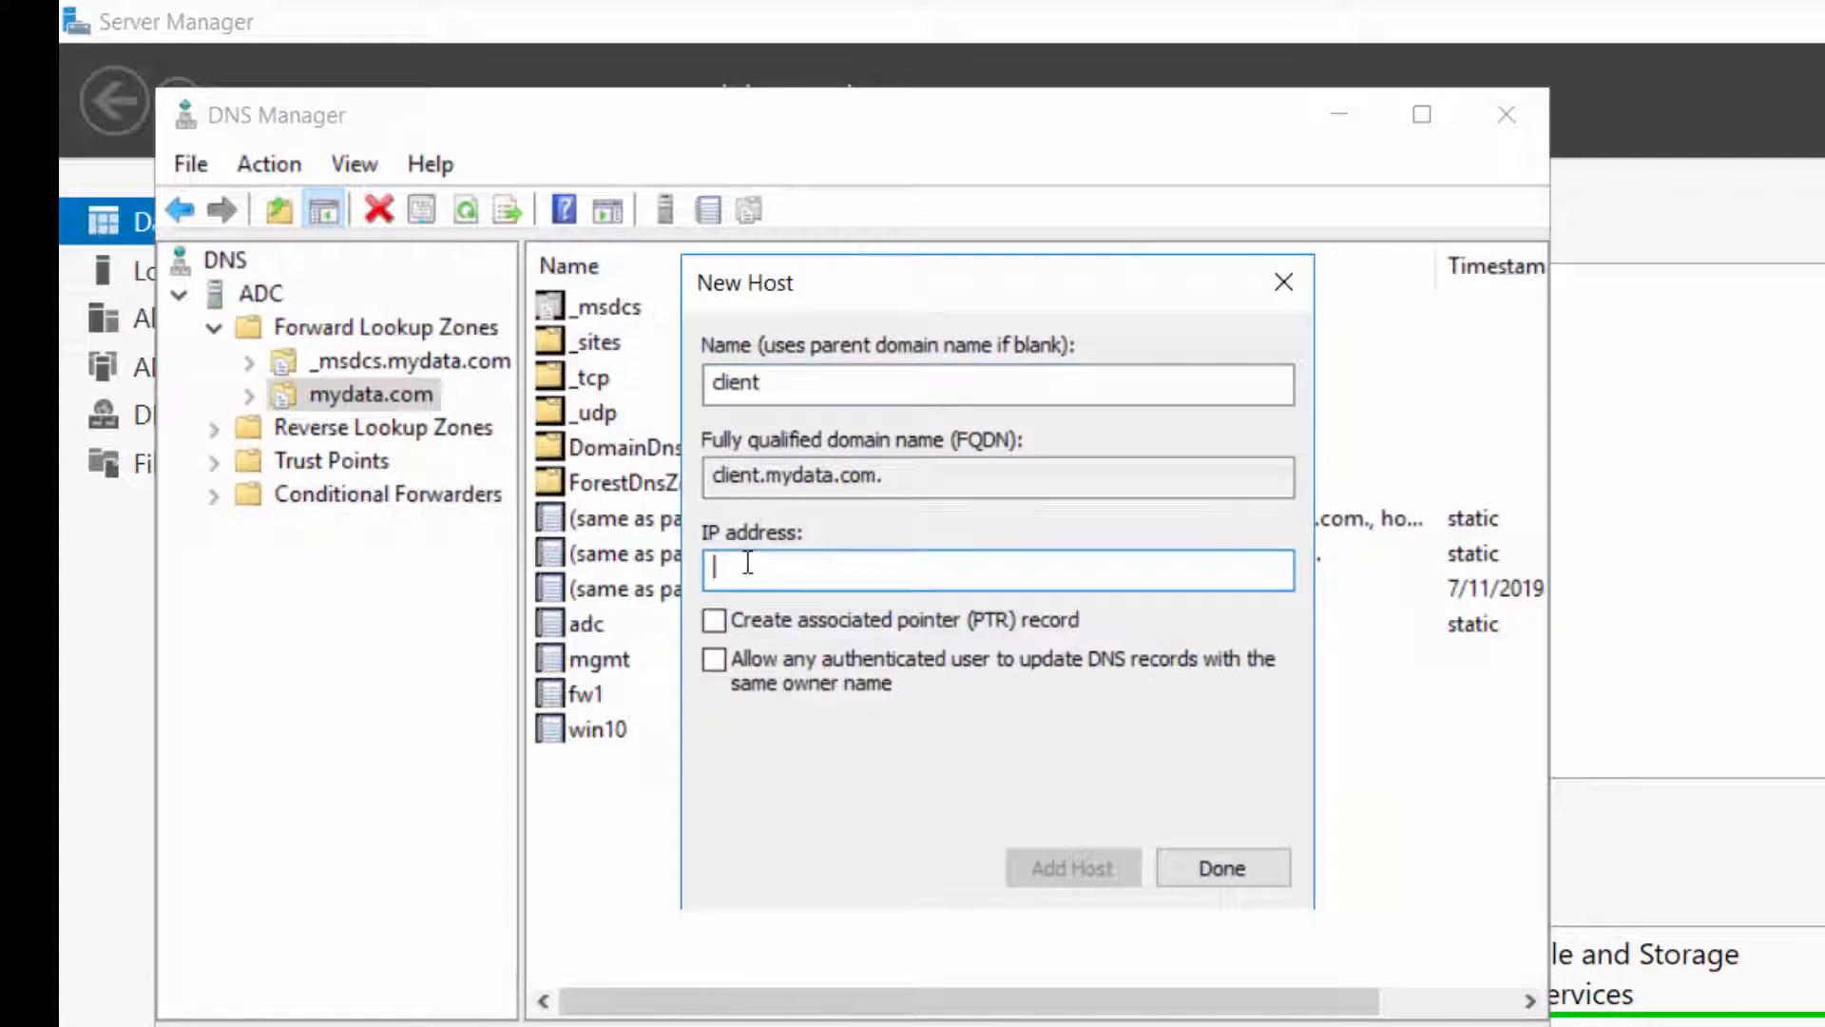
text(192.168.20.20)
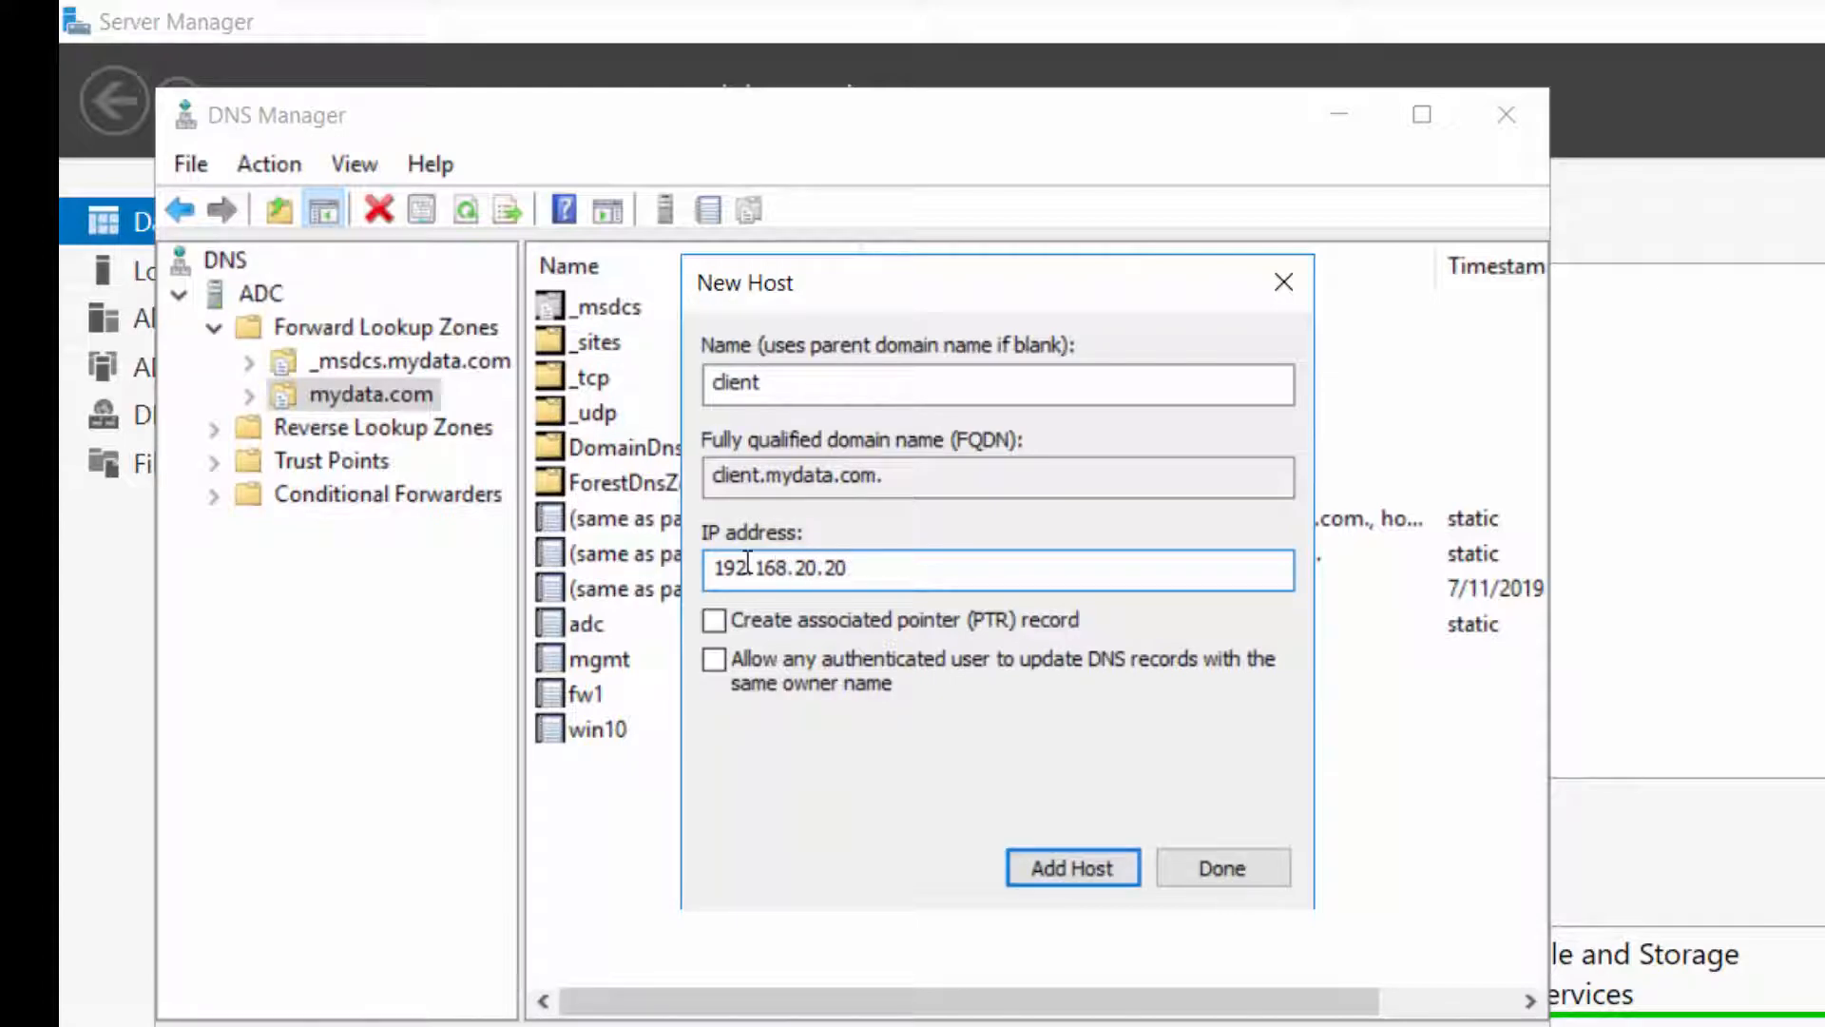
click(1063, 859)
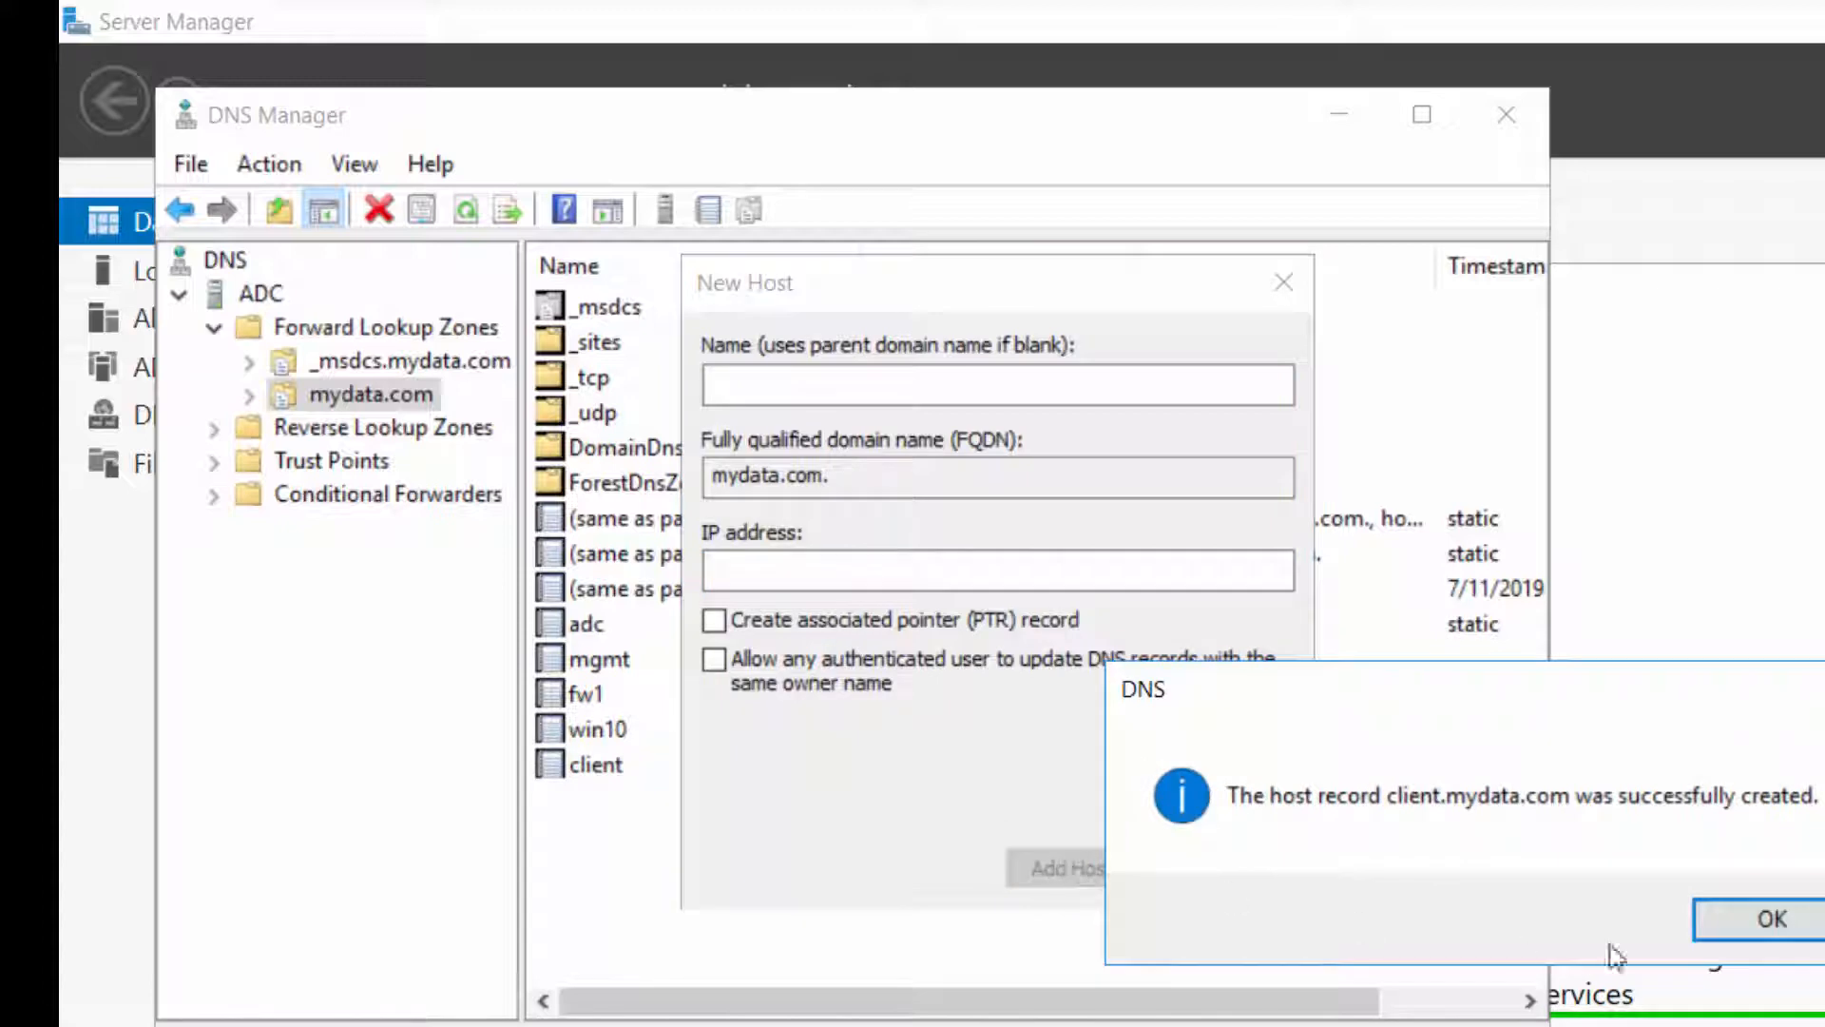
click(1770, 919)
click(1236, 872)
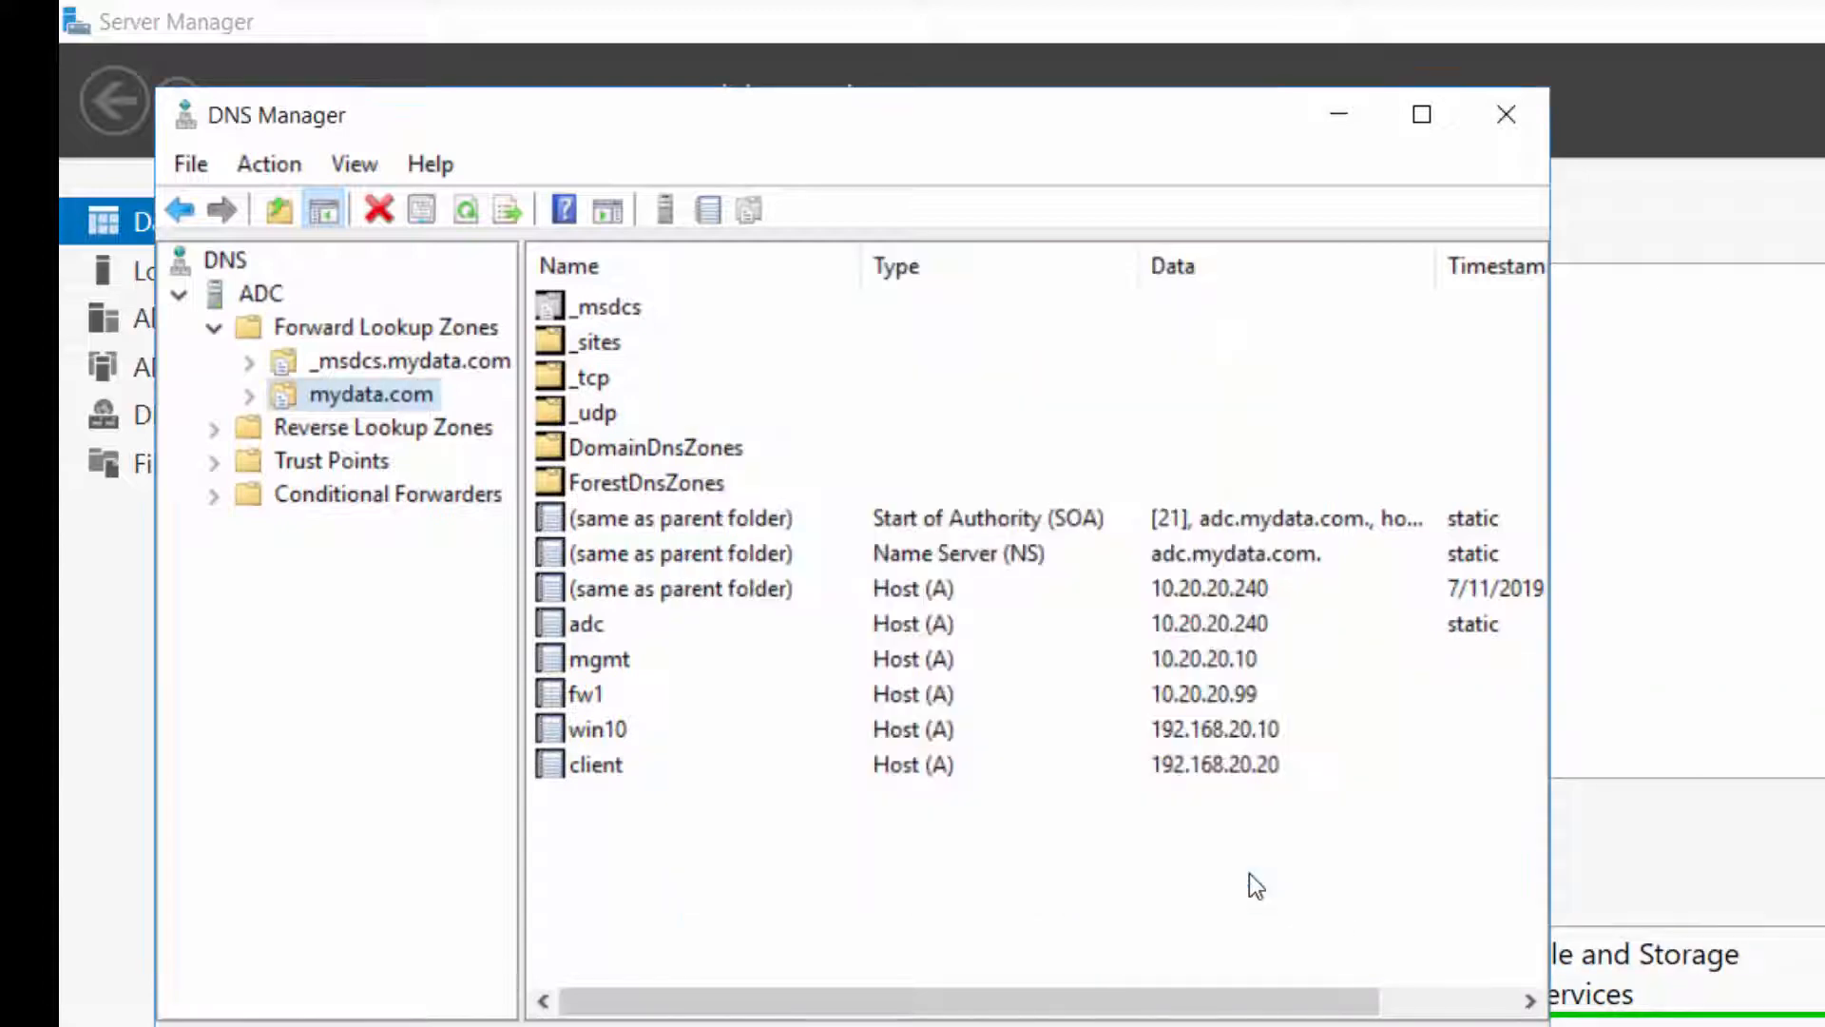
Review the adc, mgmt, fw1, win10 and client host records in the mydata.com zone.
click(625, 622)
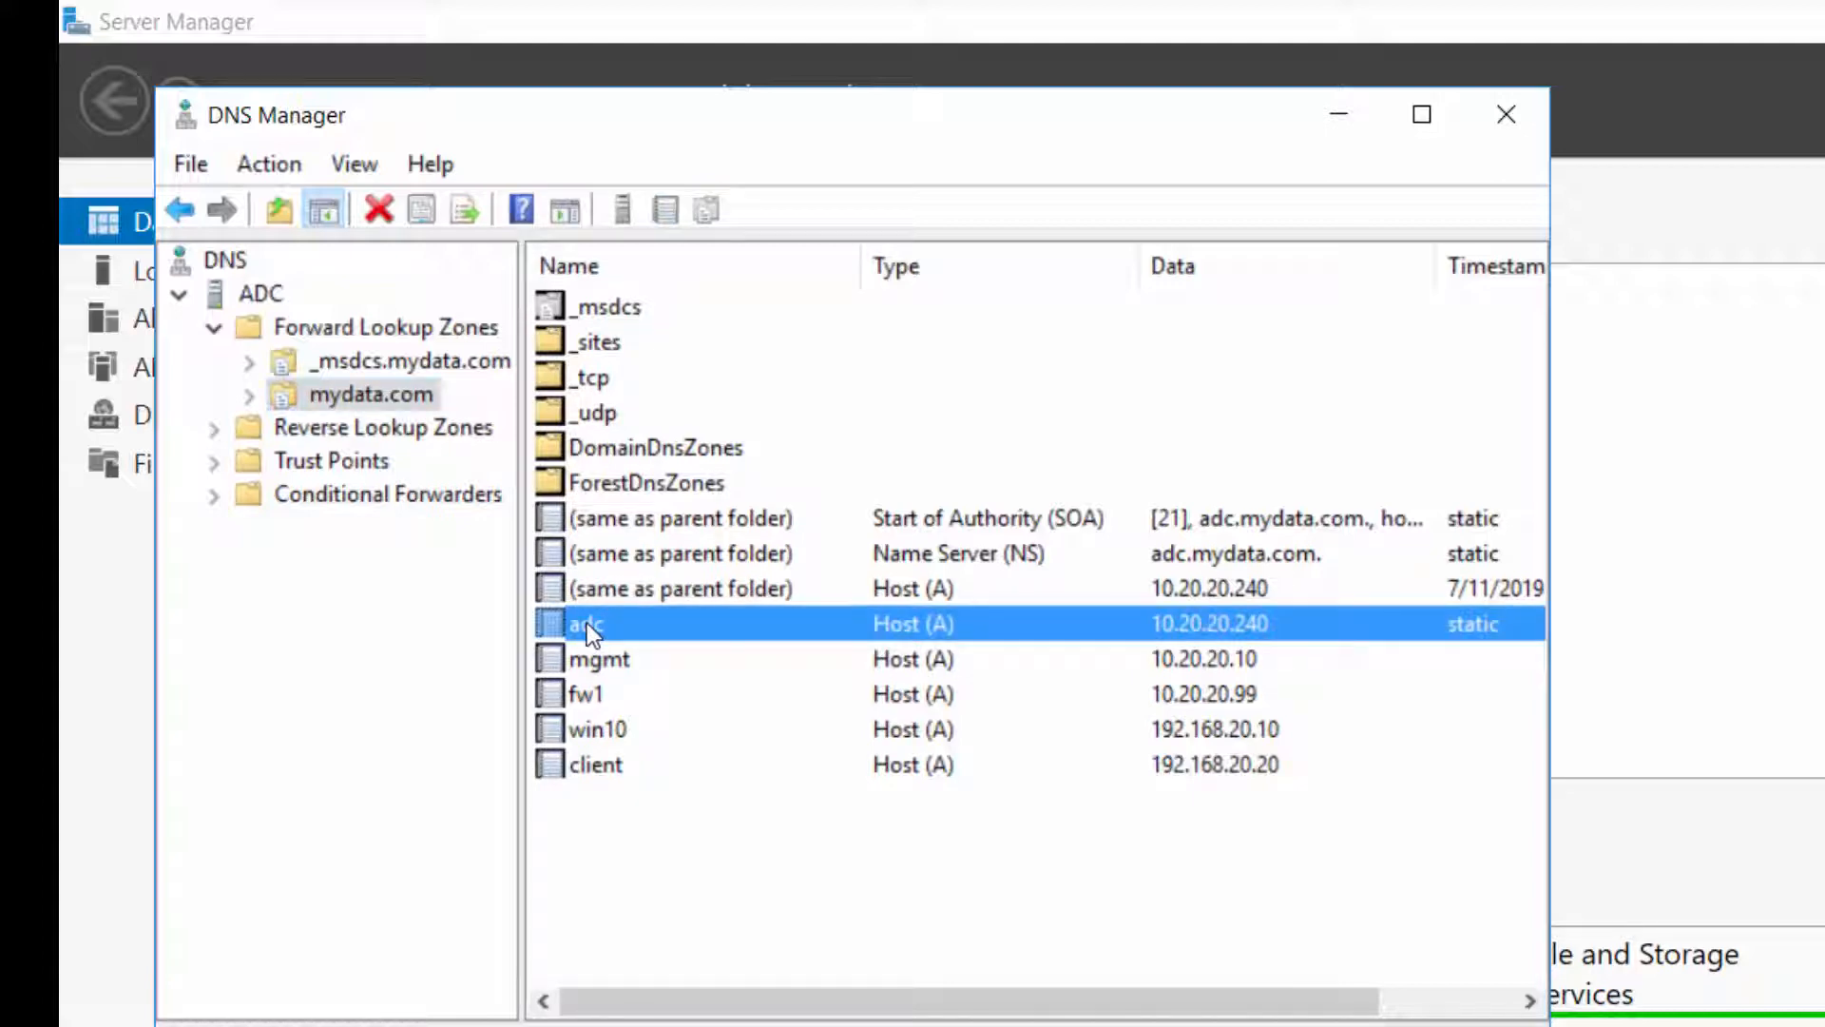
click(608, 663)
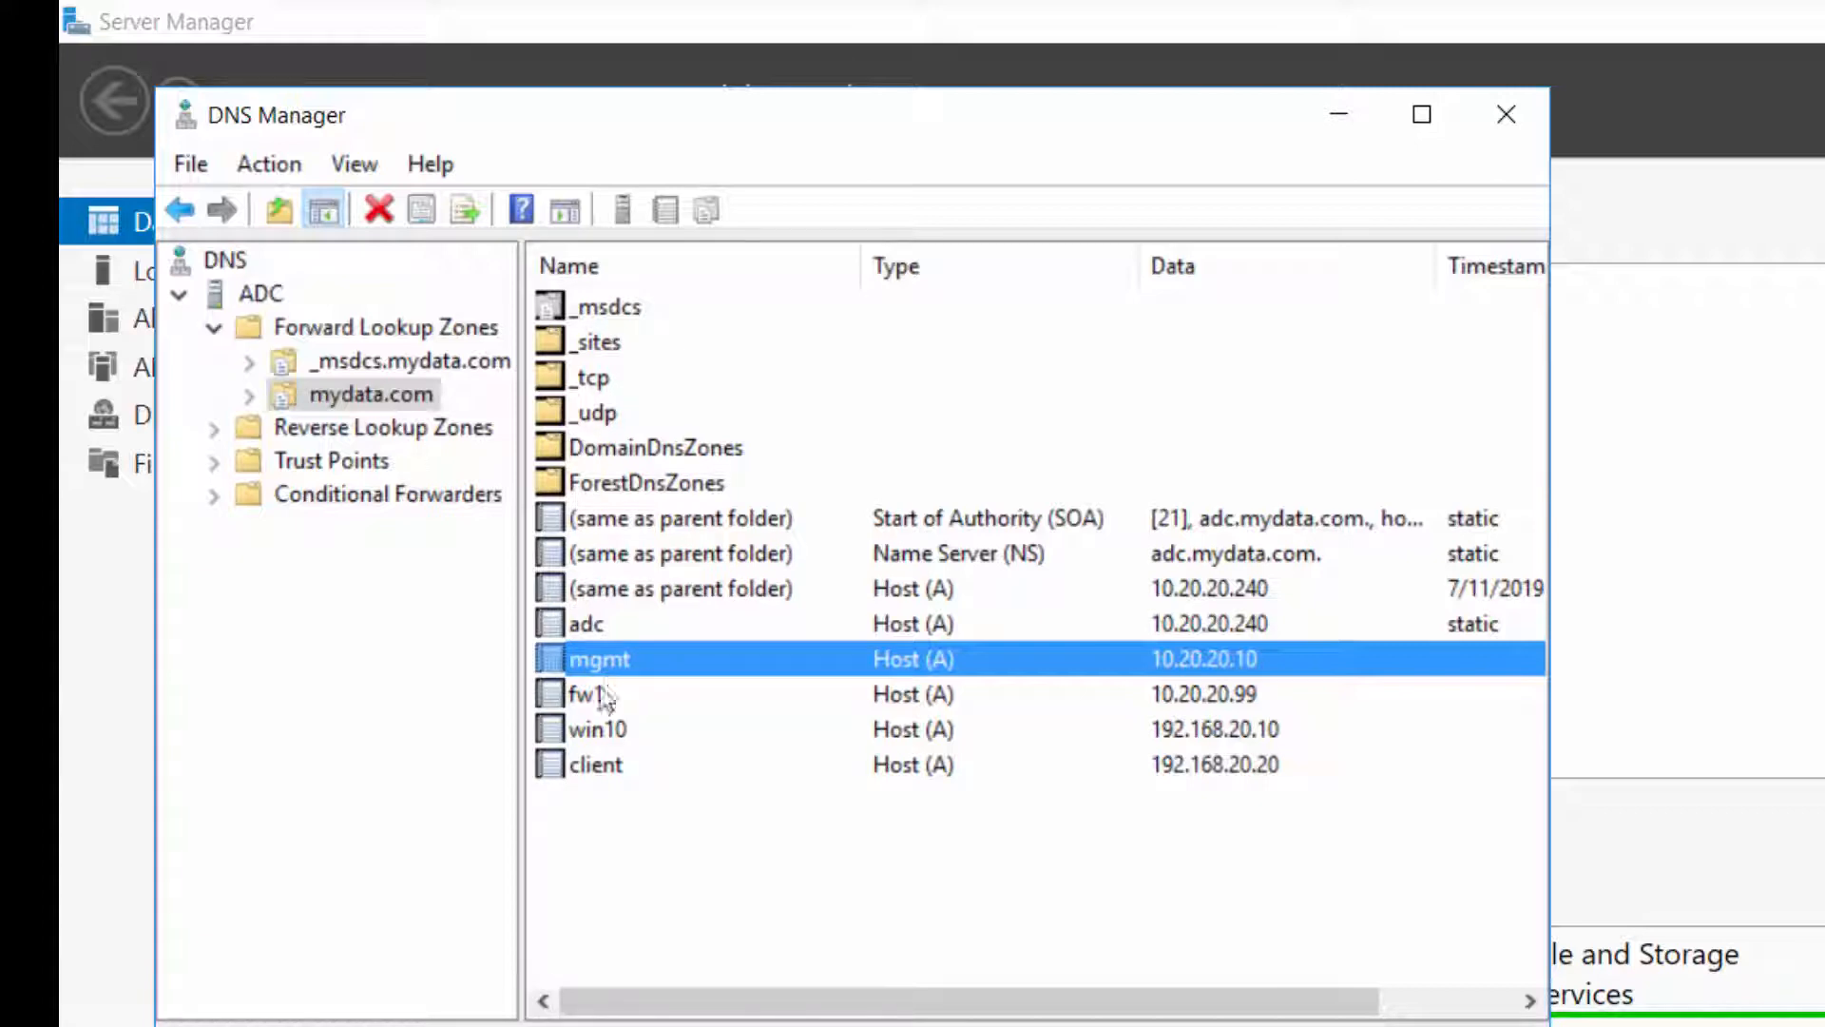
click(611, 701)
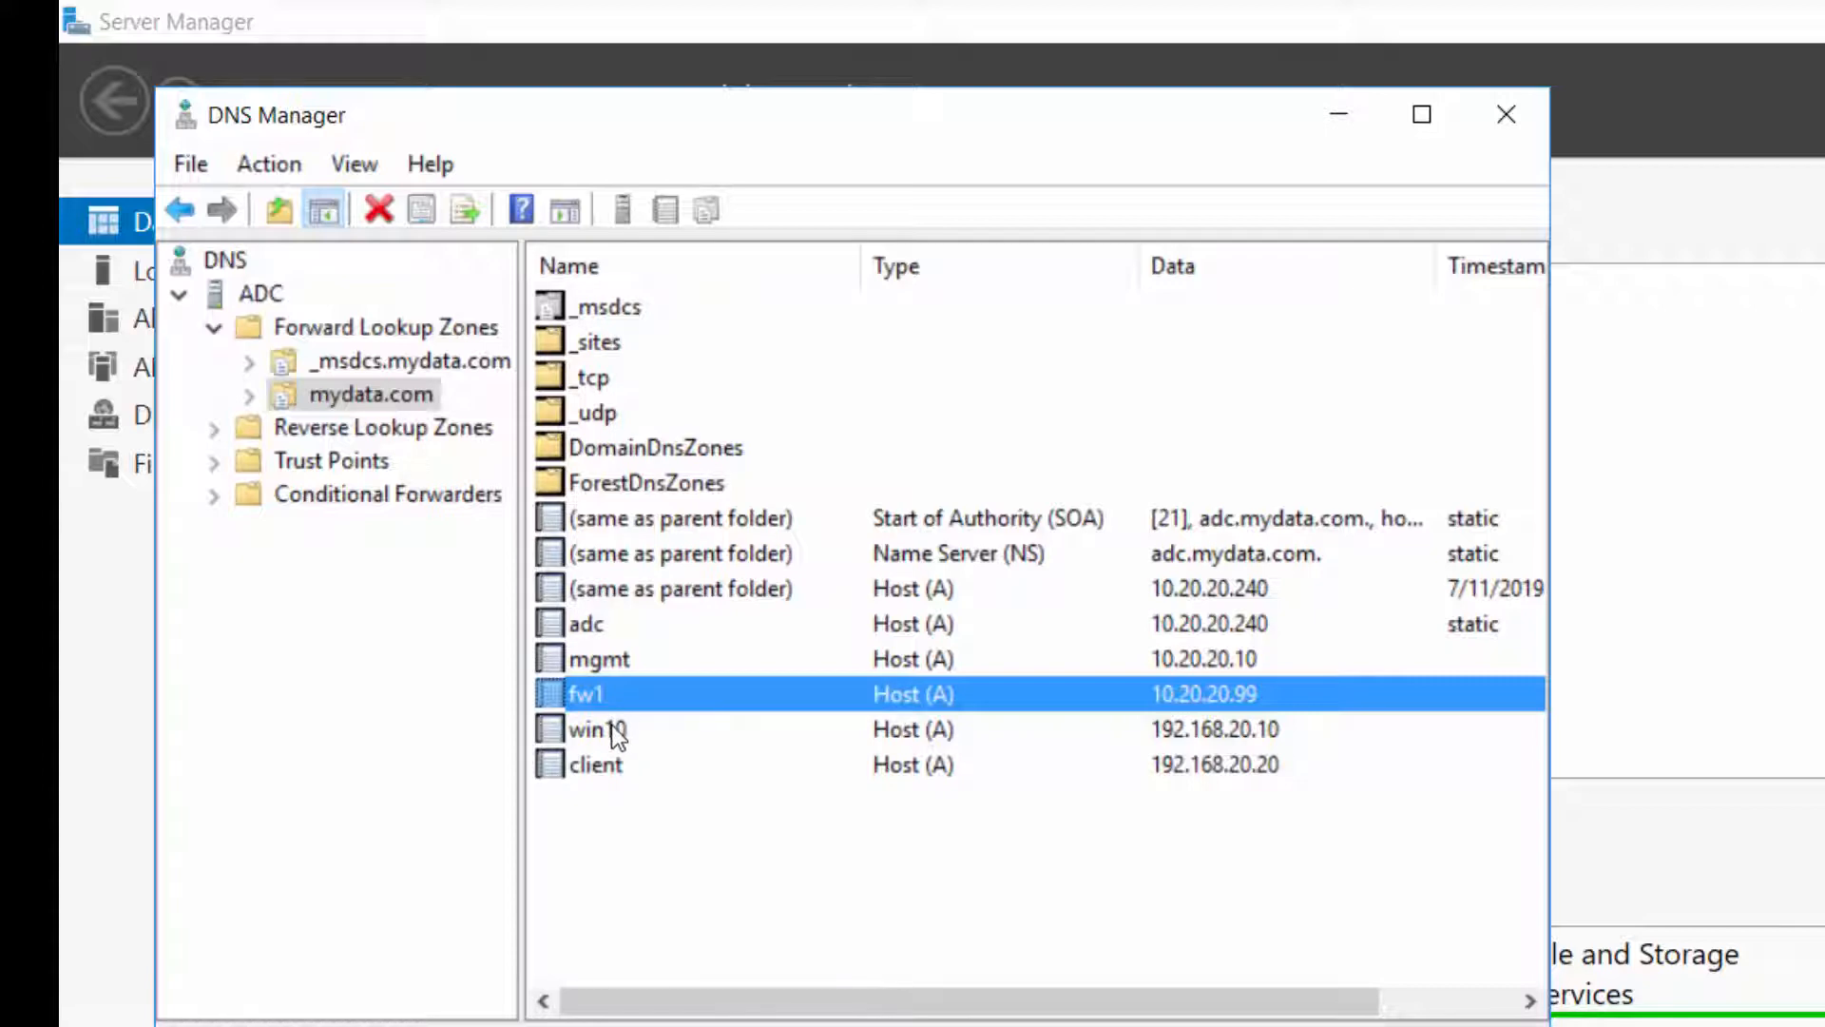
click(613, 728)
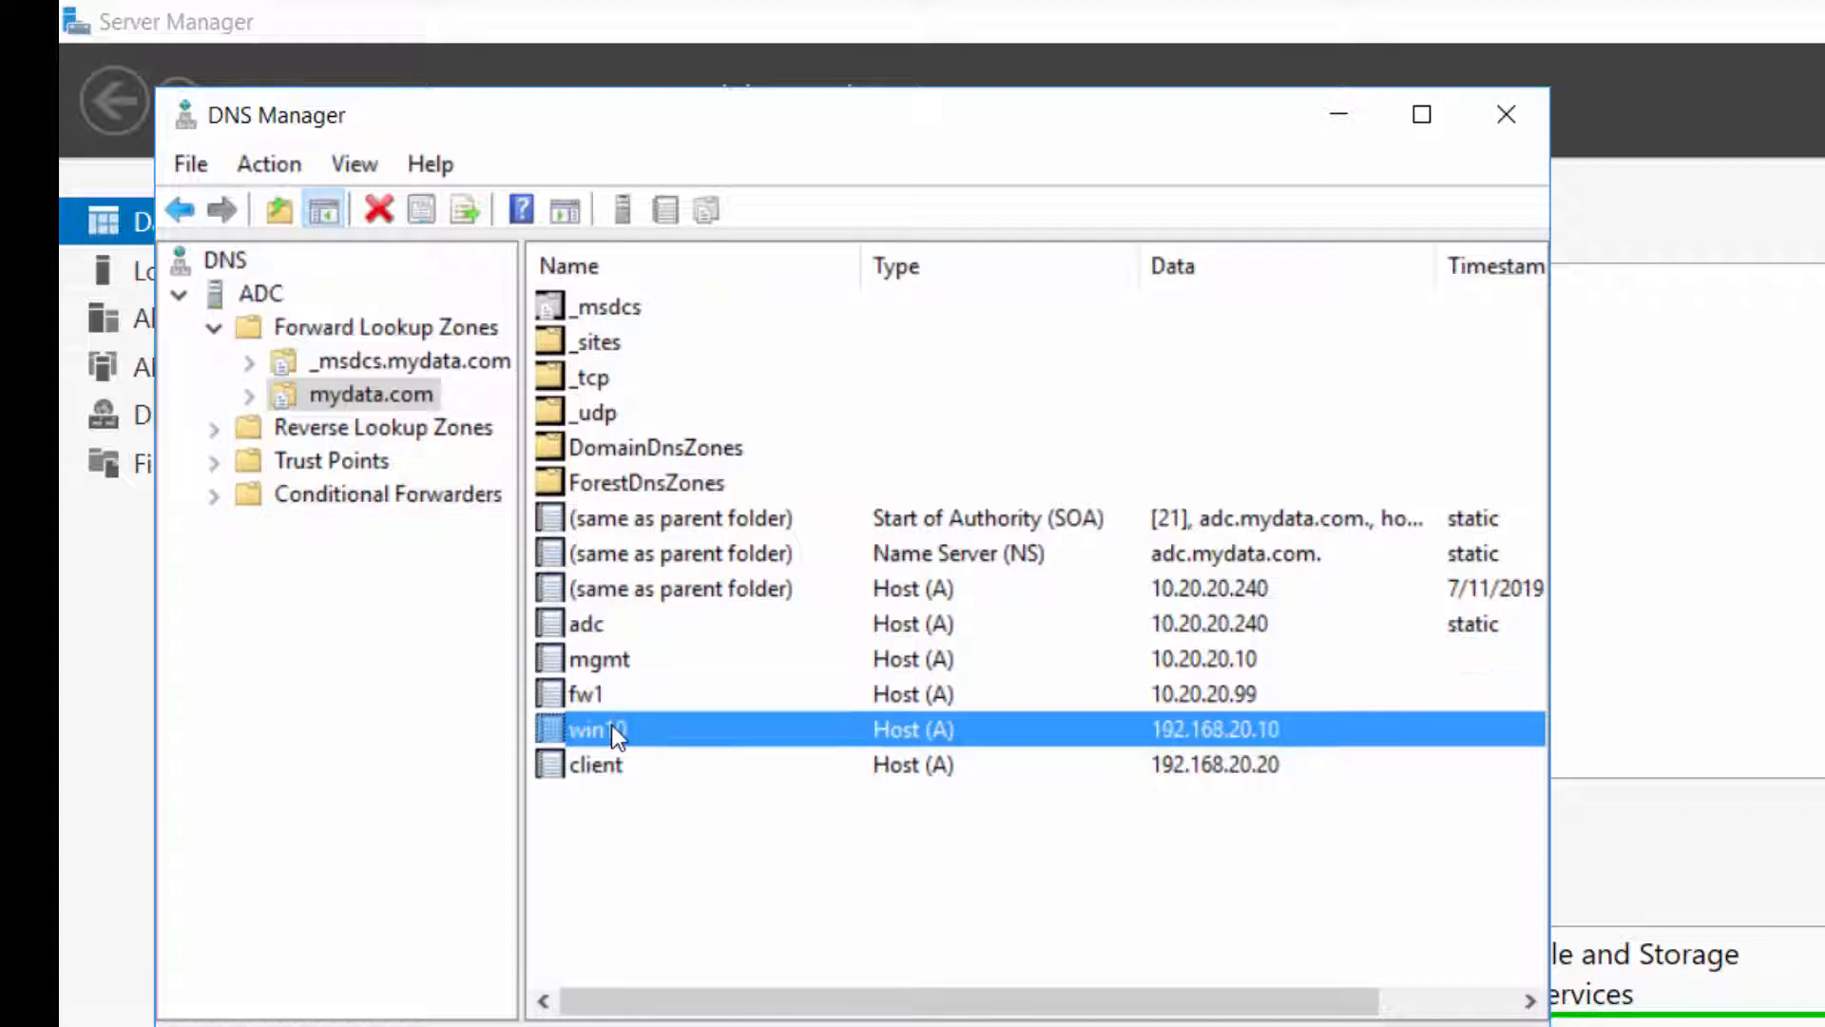
click(590, 768)
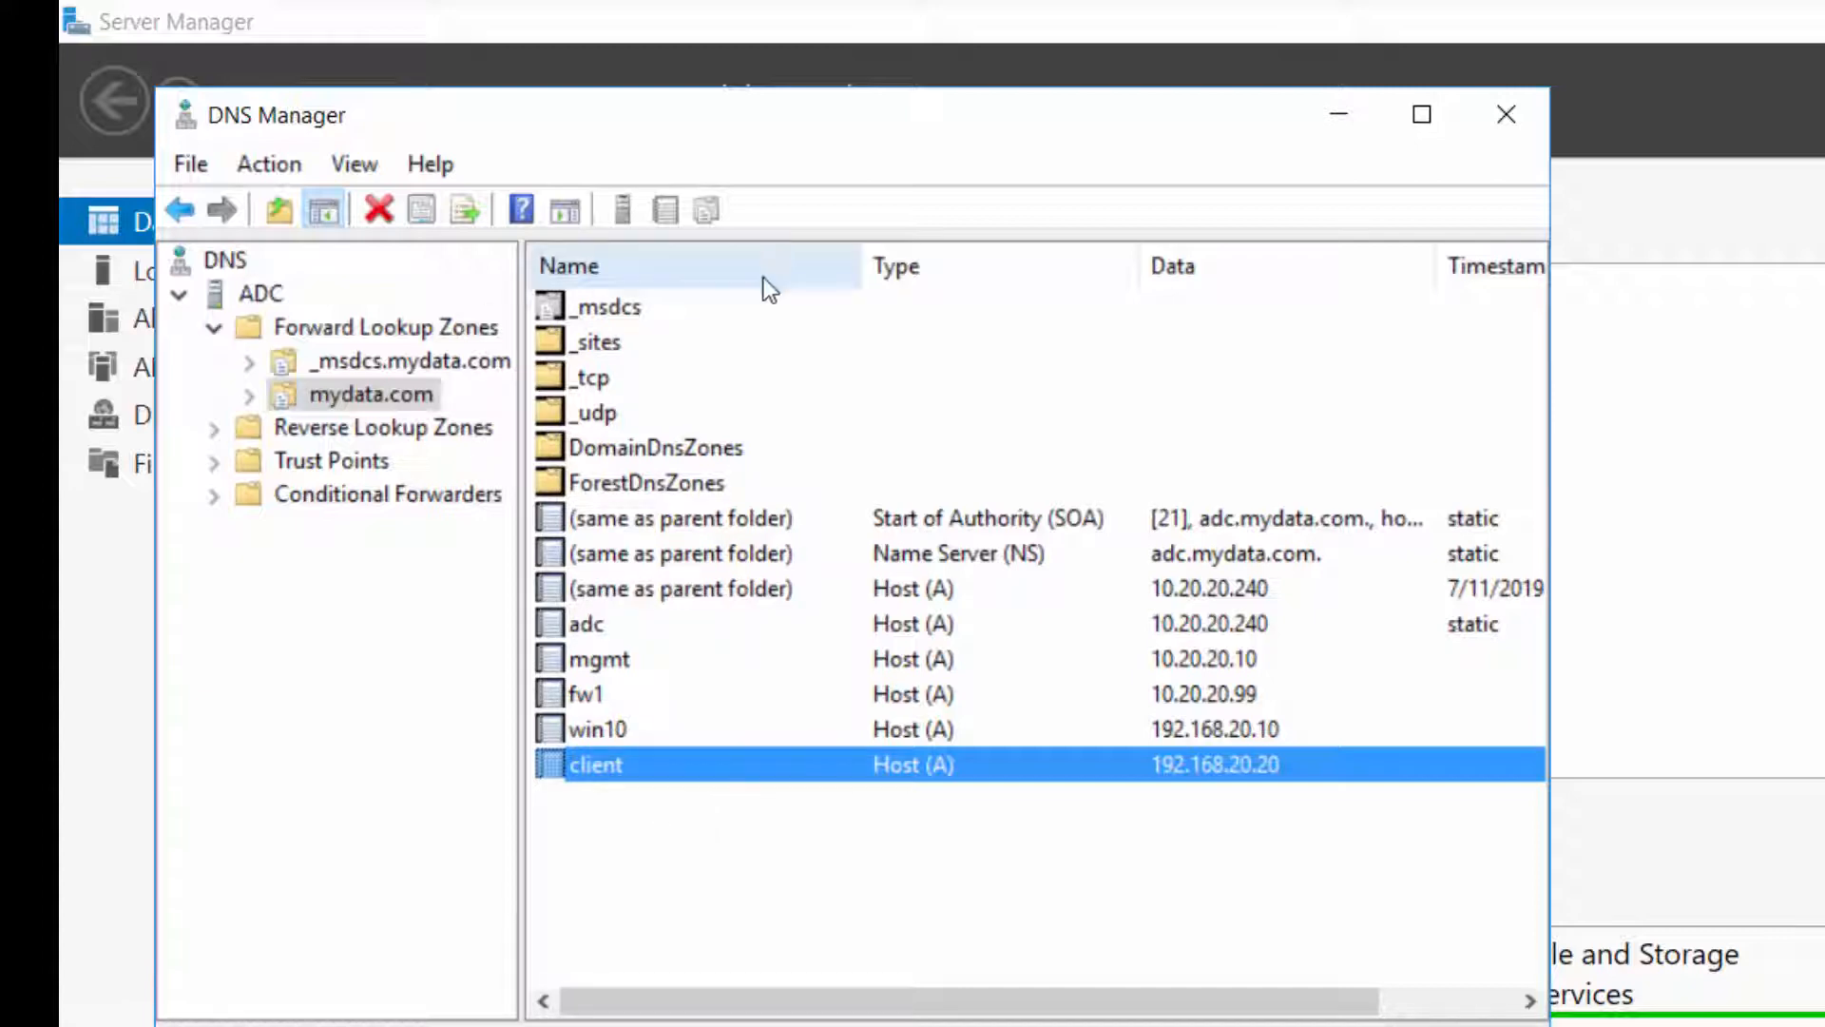
key(Tab)
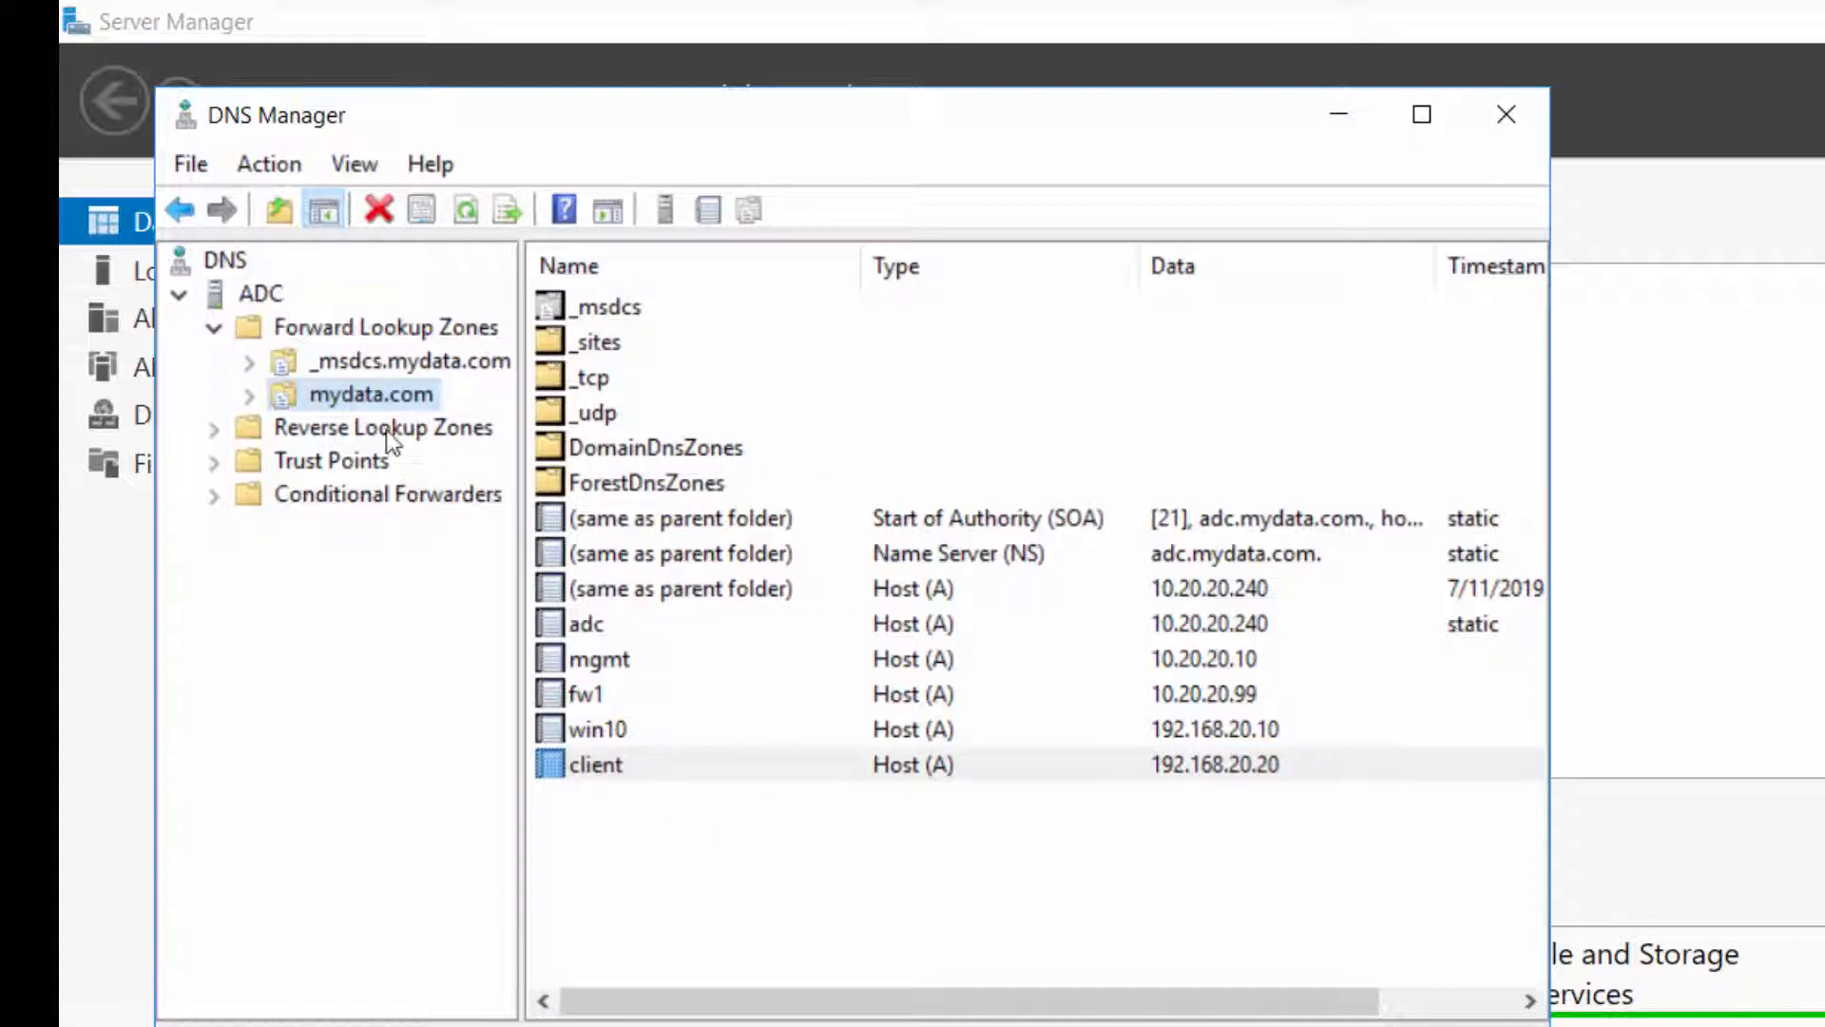
Refresh the mydata.com forward lookup zone so its host record list is up to date.
right_click(354, 390)
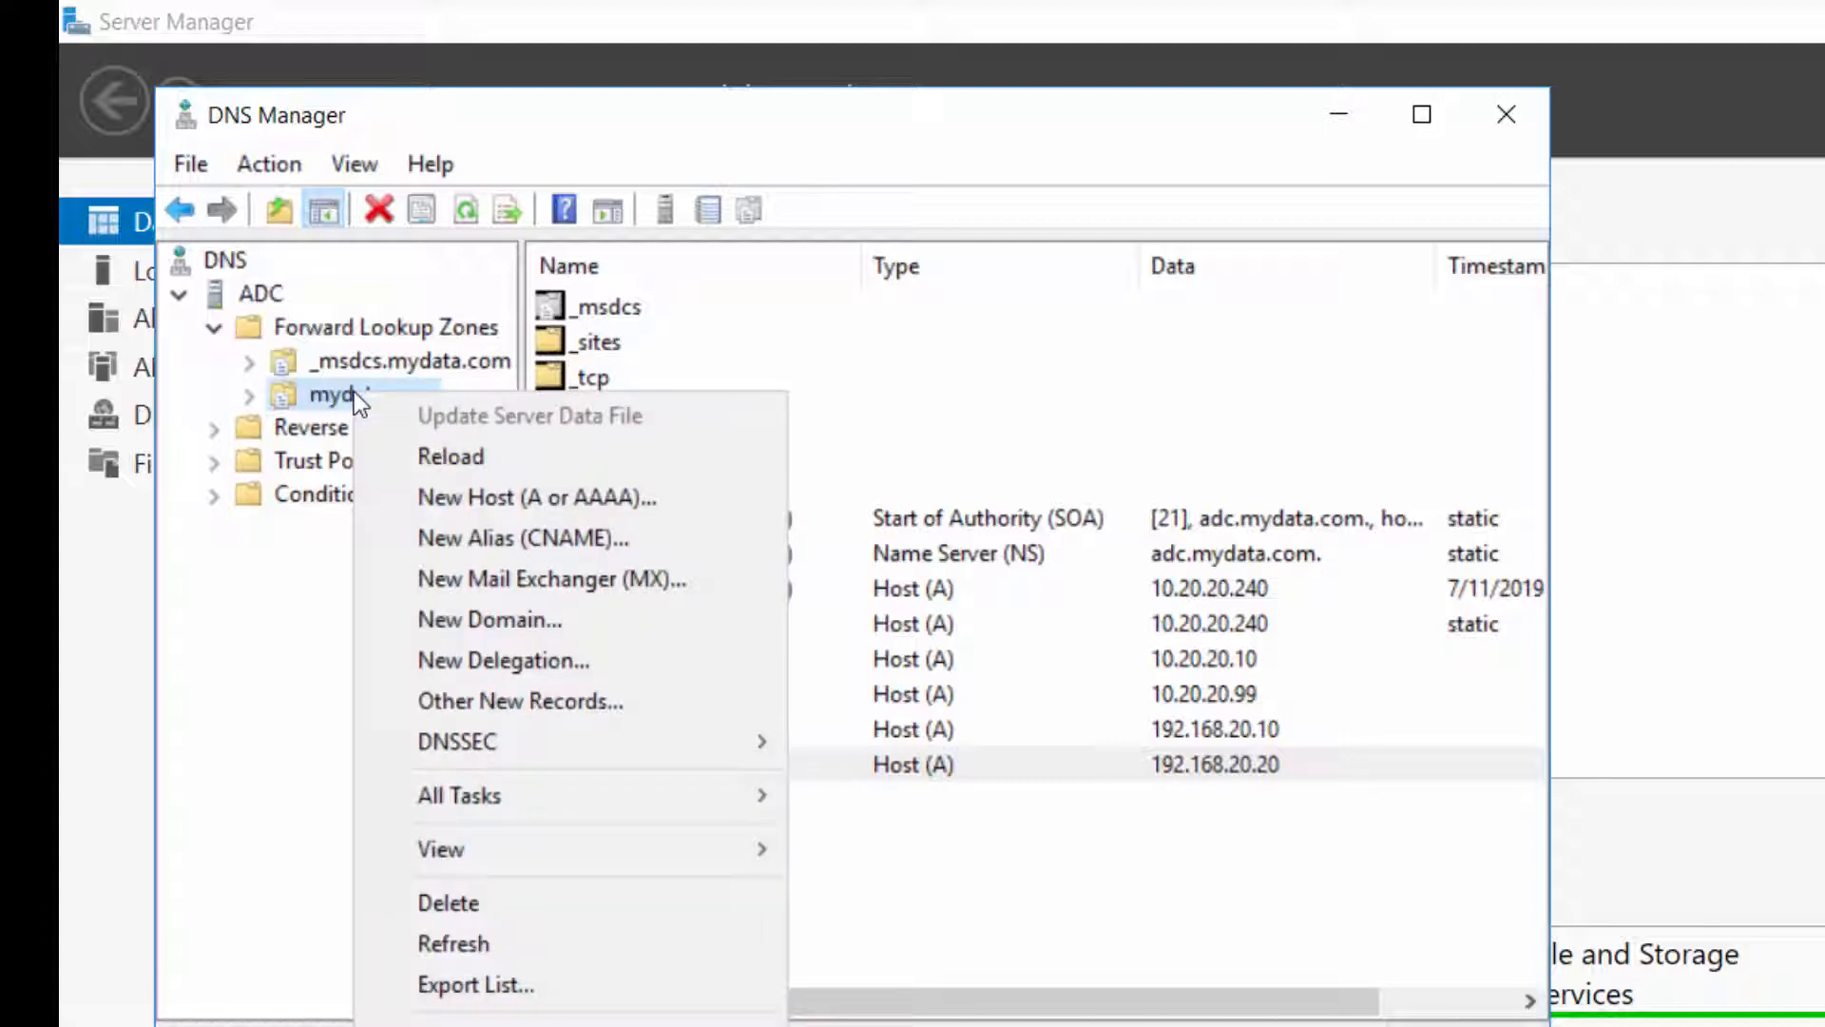
click(493, 940)
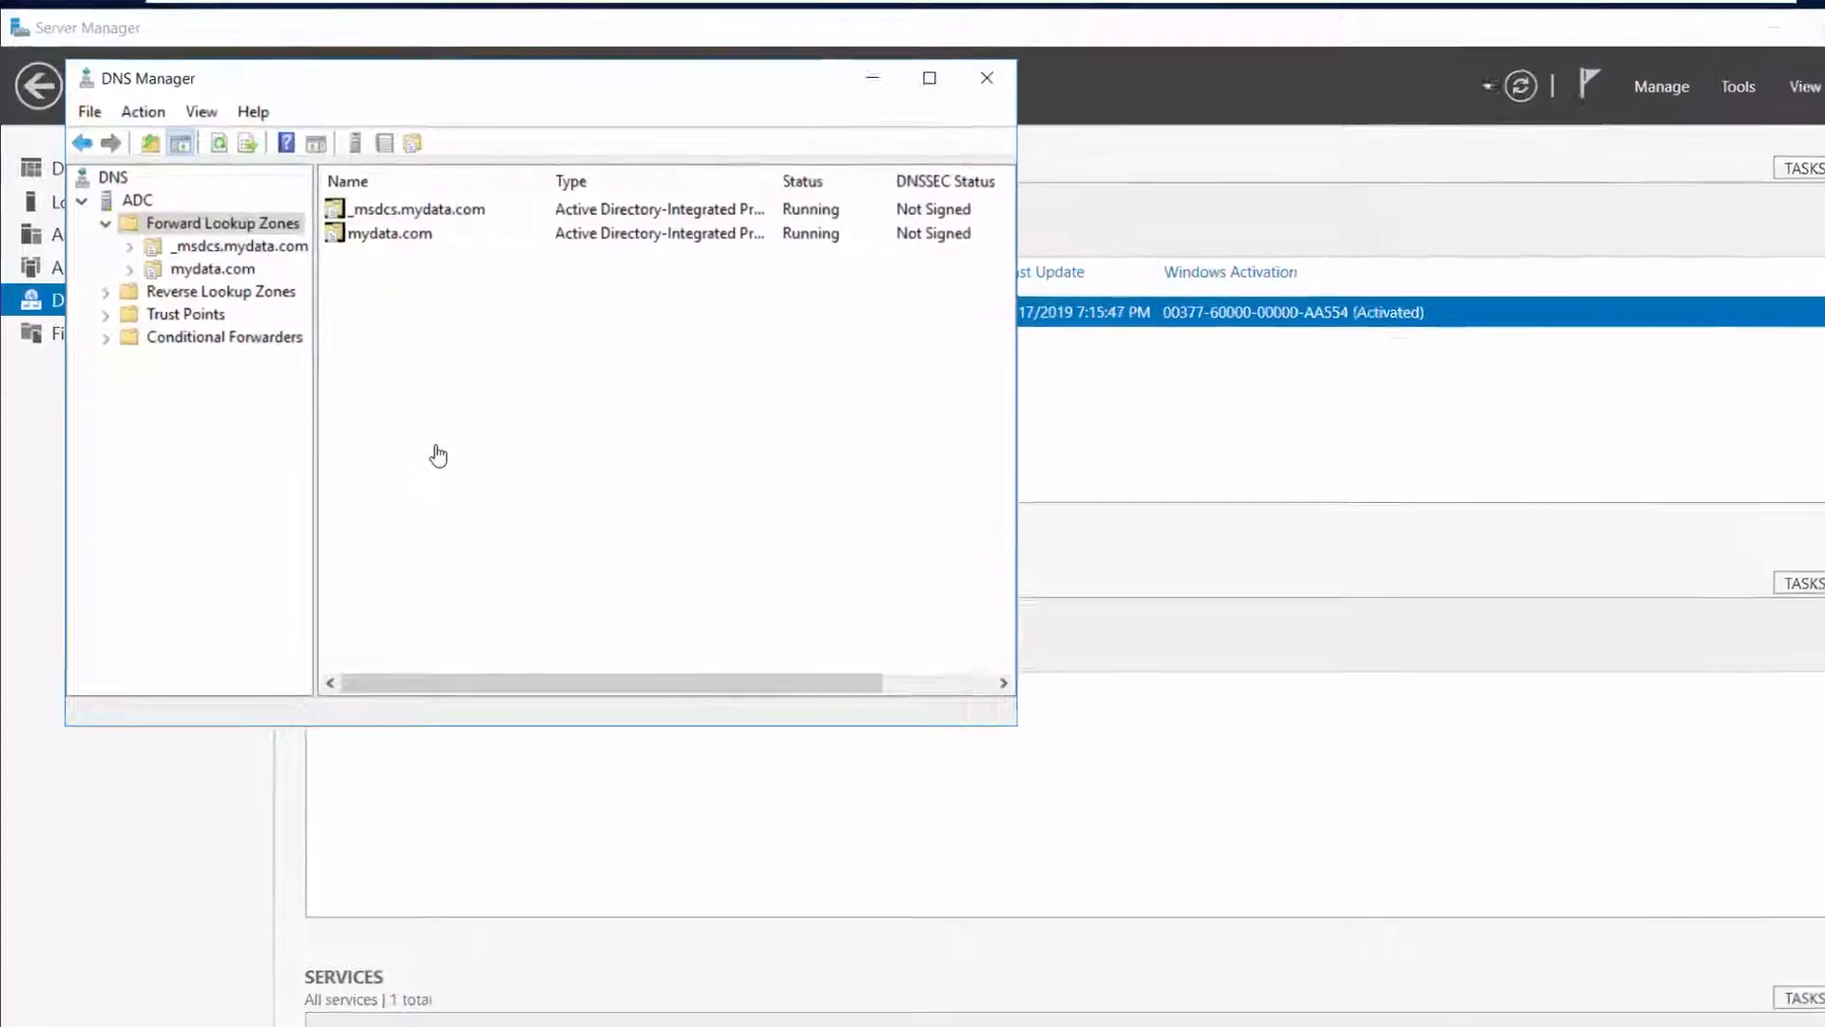
Open the Forwarders settings of the ADC DNS server from the top of the DNS tree.
click(165, 245)
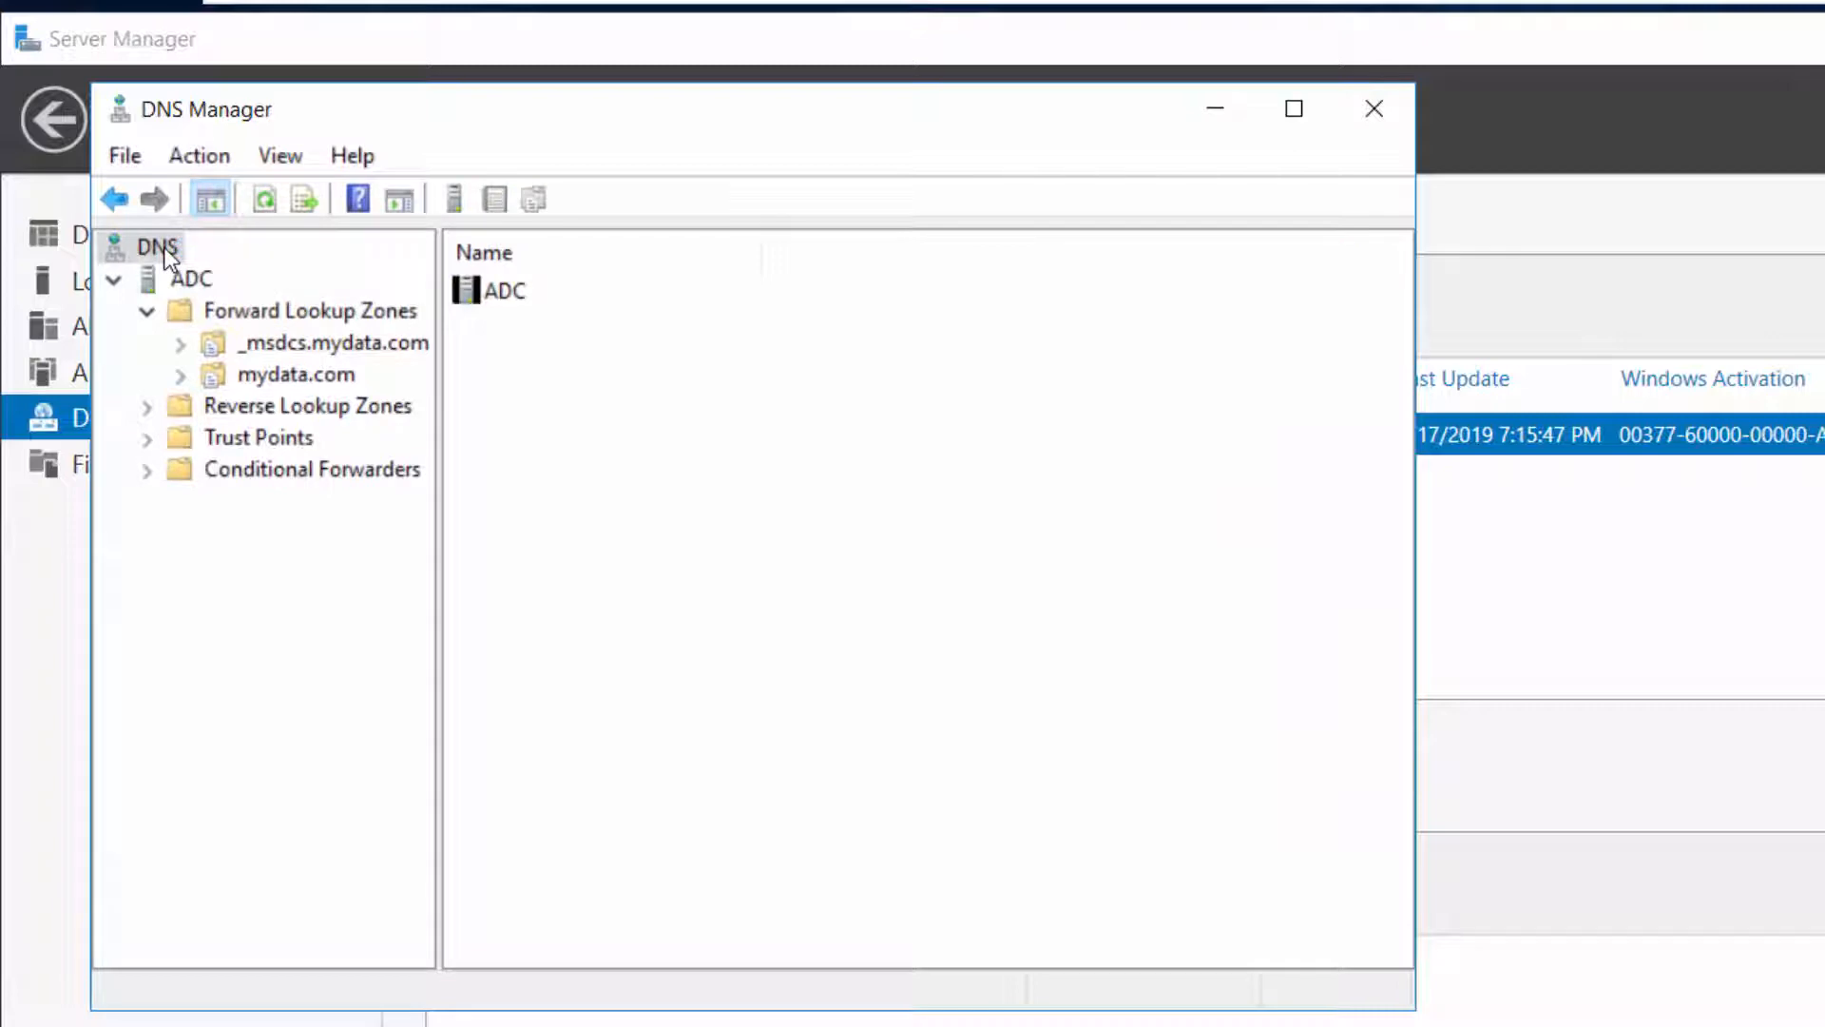
click(513, 295)
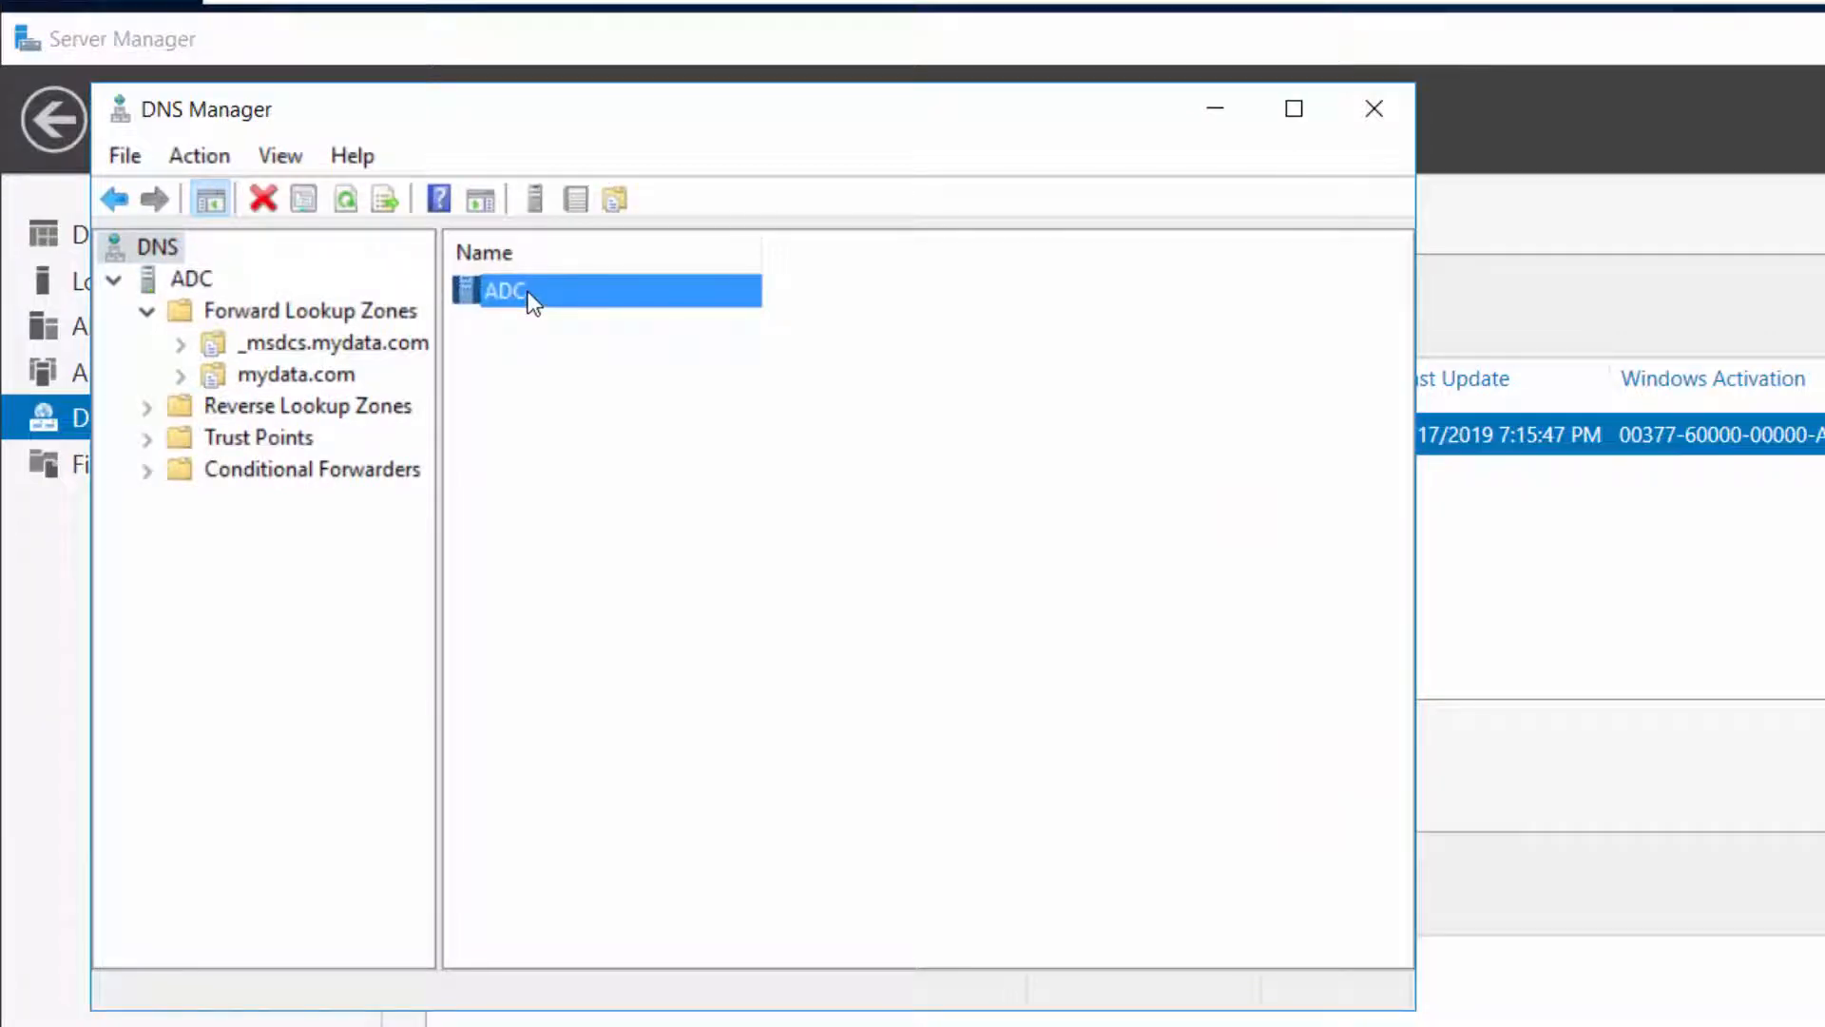
double_click(528, 293)
click(523, 460)
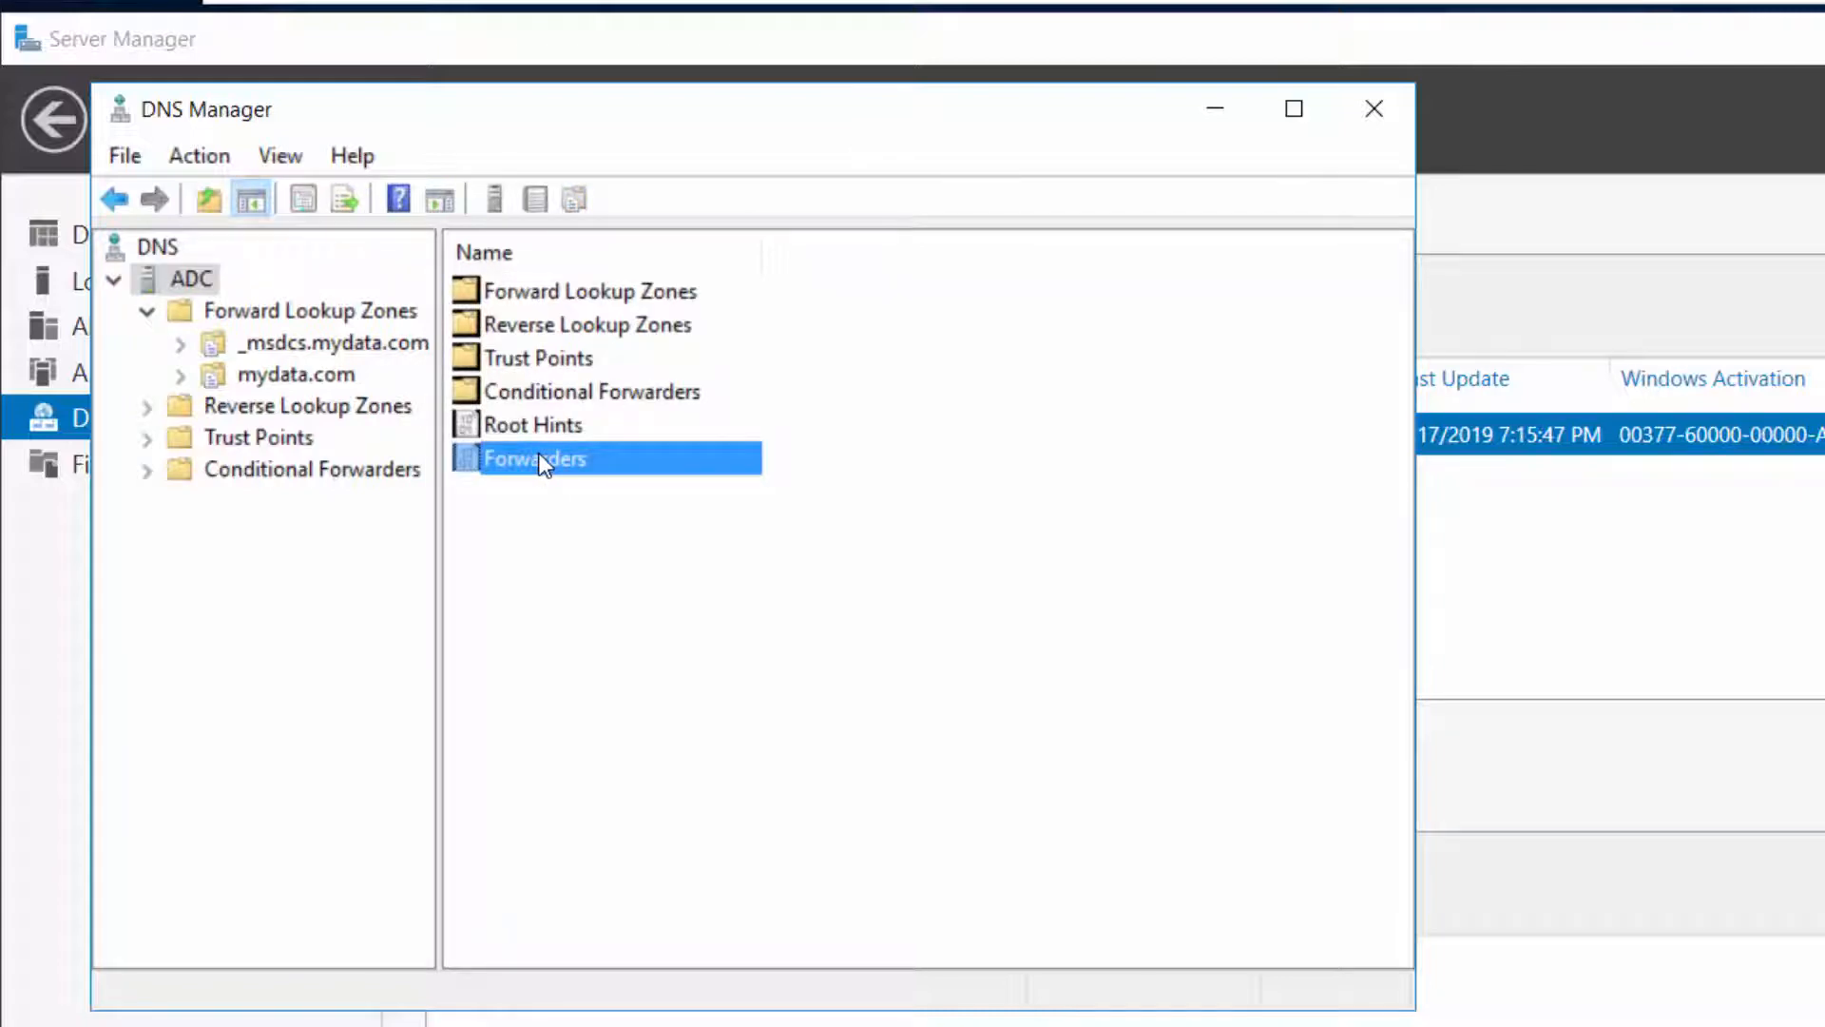
double_click(542, 461)
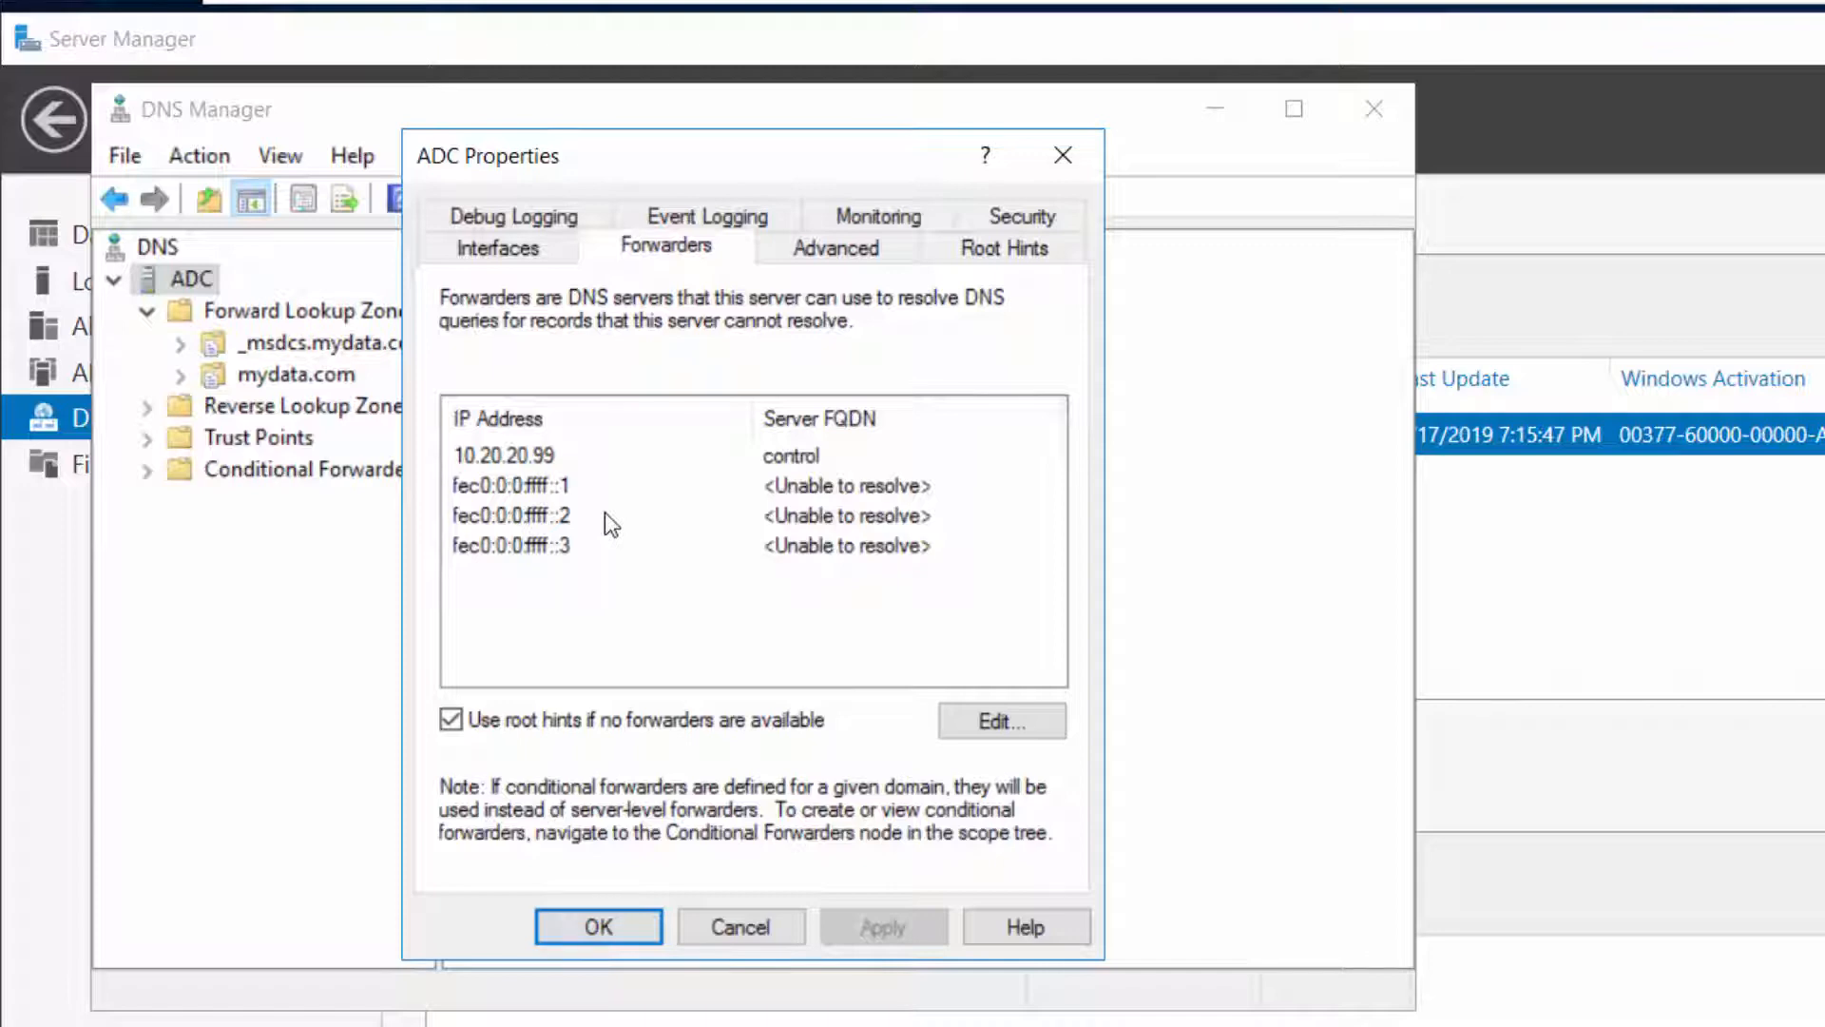
Replace the IP address of the first forwarding server in the forwarders list with 1.1.1.1.
click(577, 457)
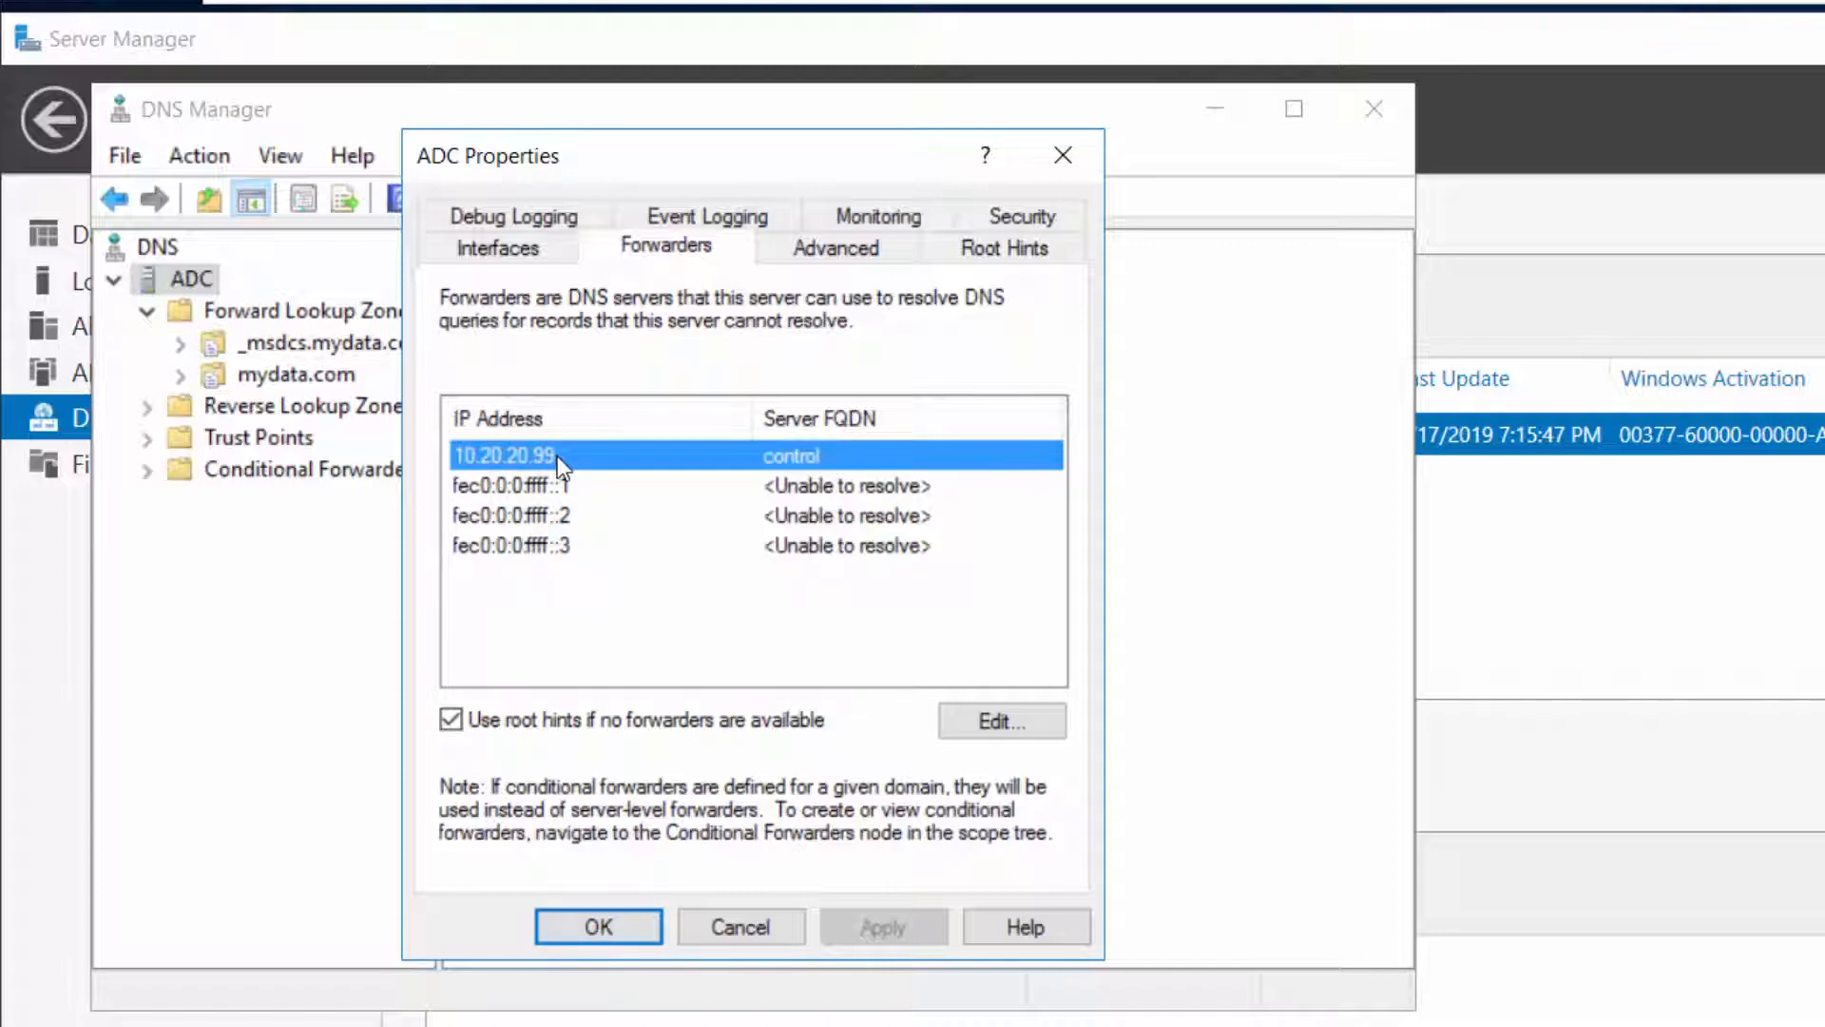
click(998, 722)
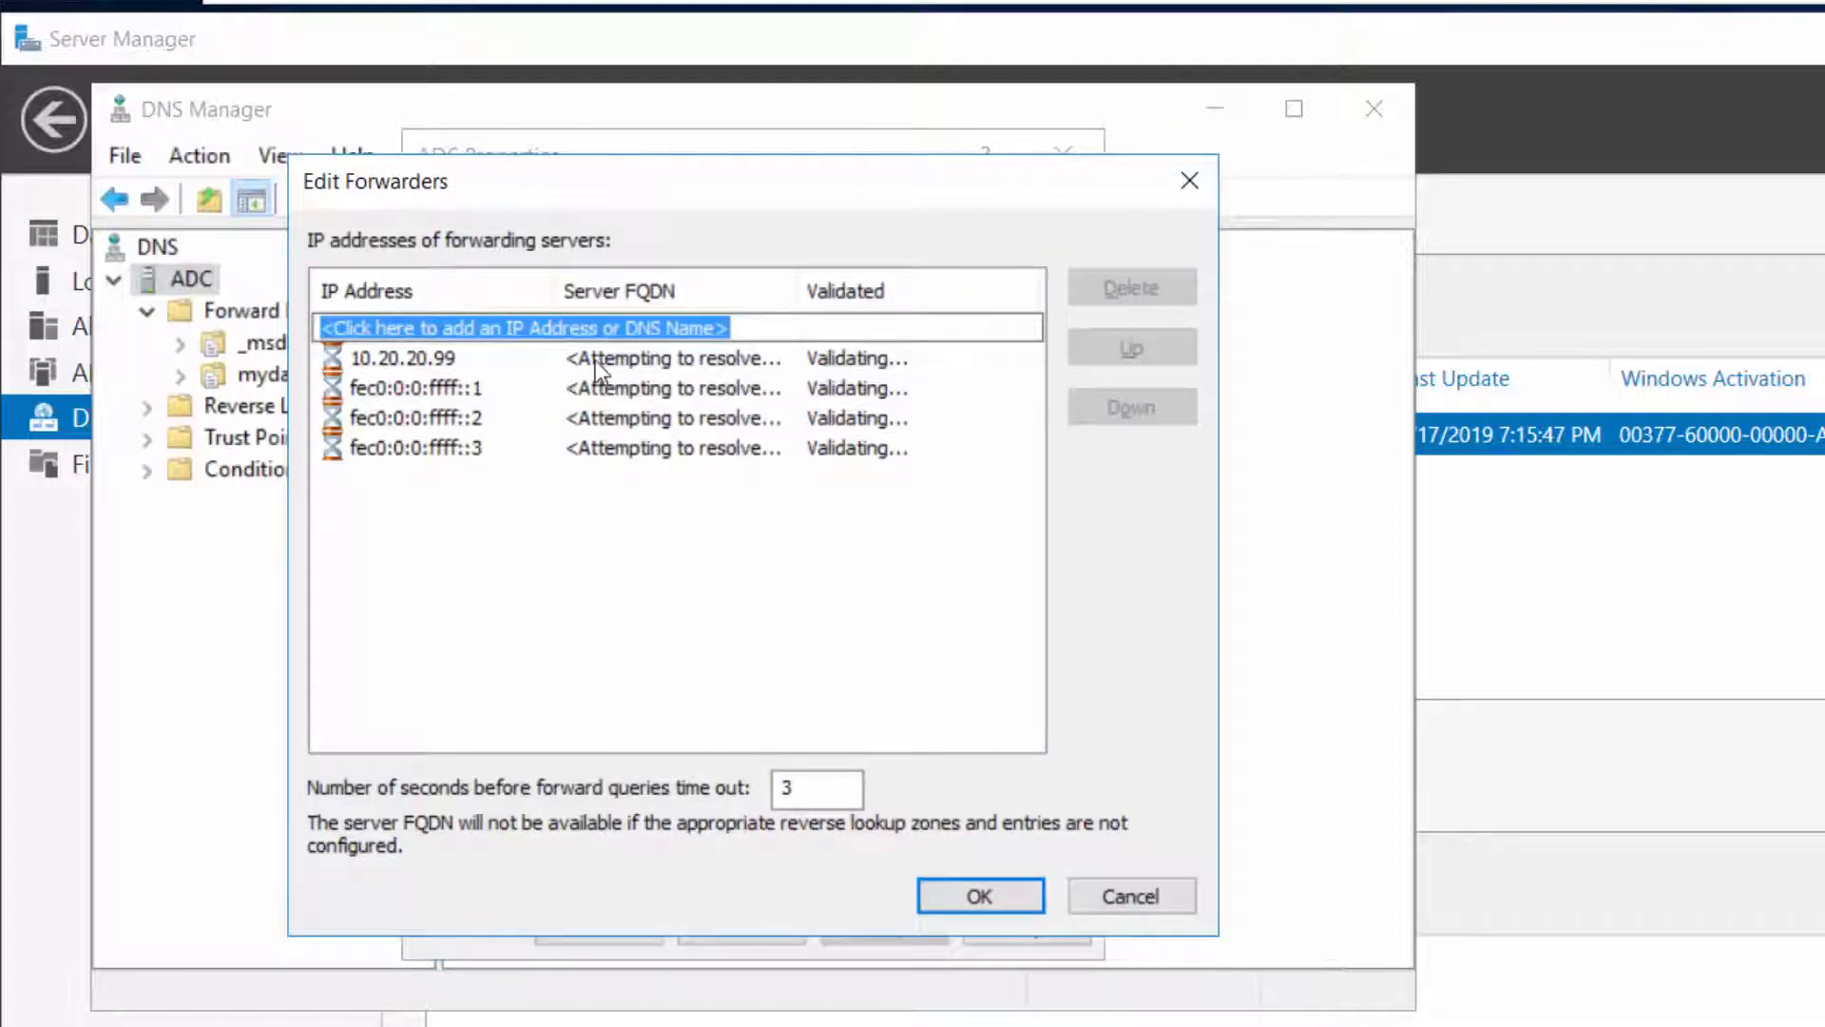
click(540, 359)
click(540, 360)
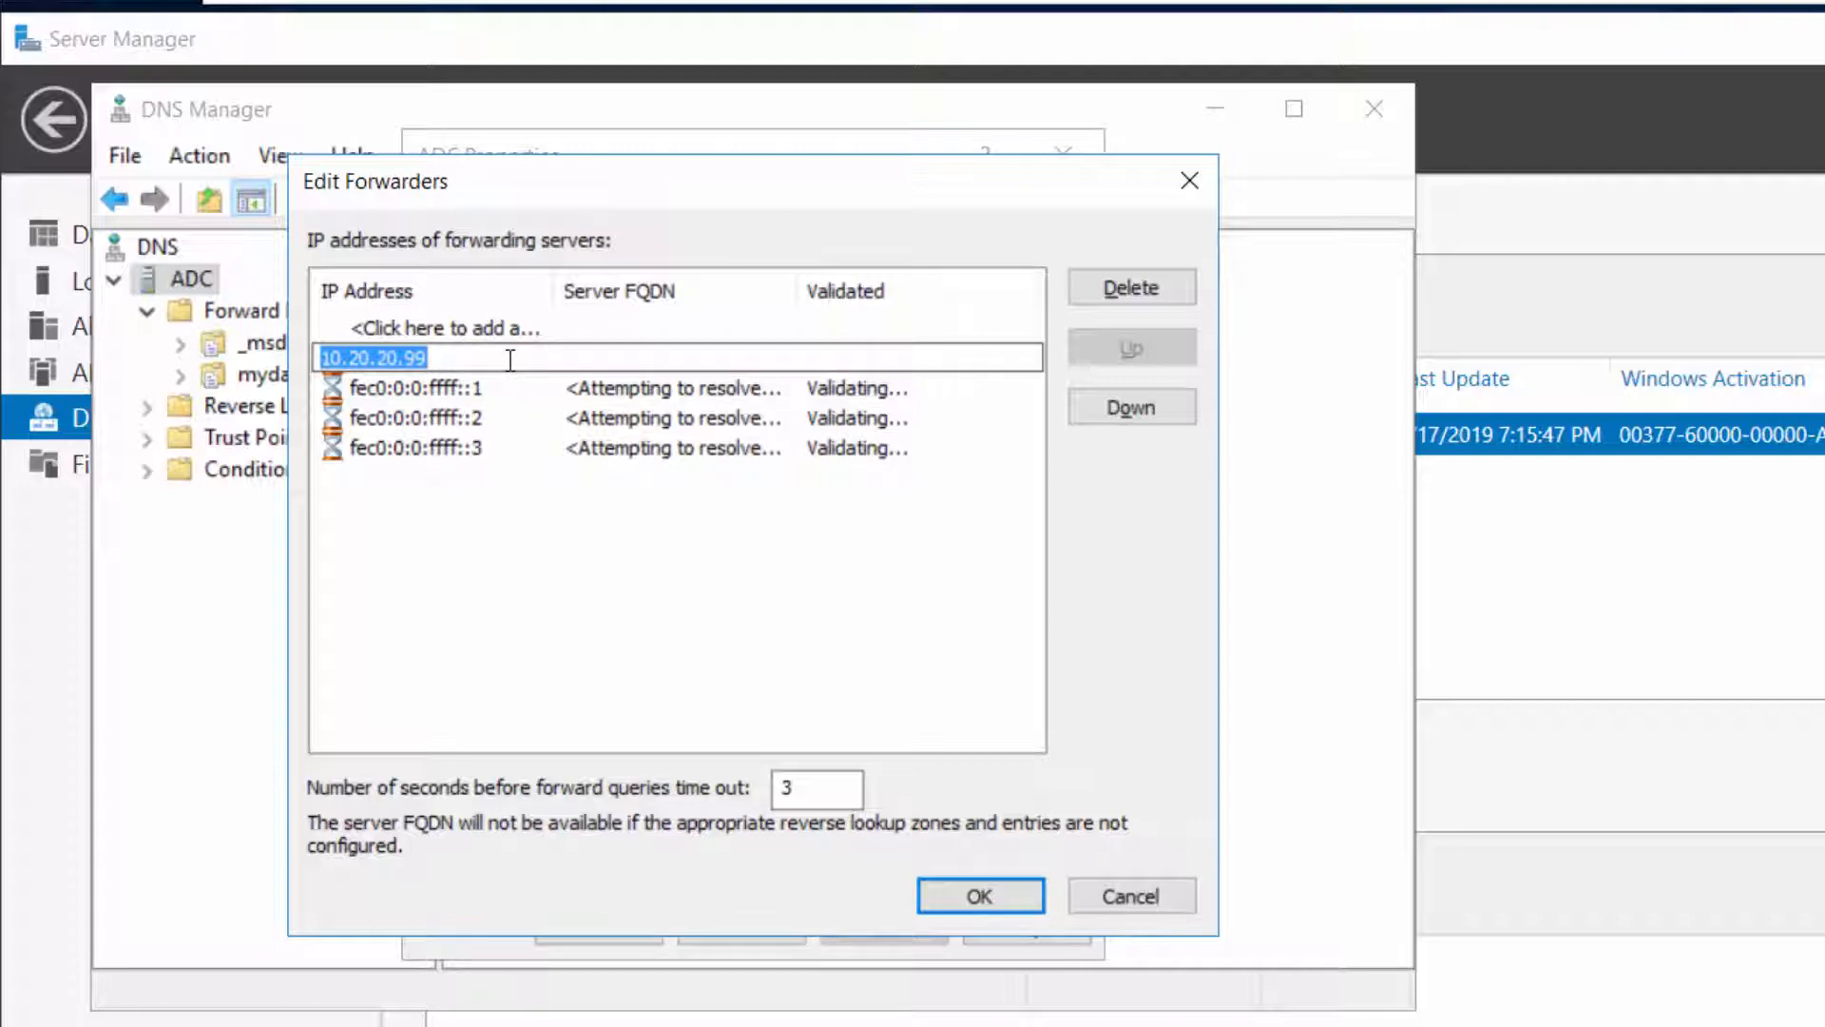
key(BackSpace)
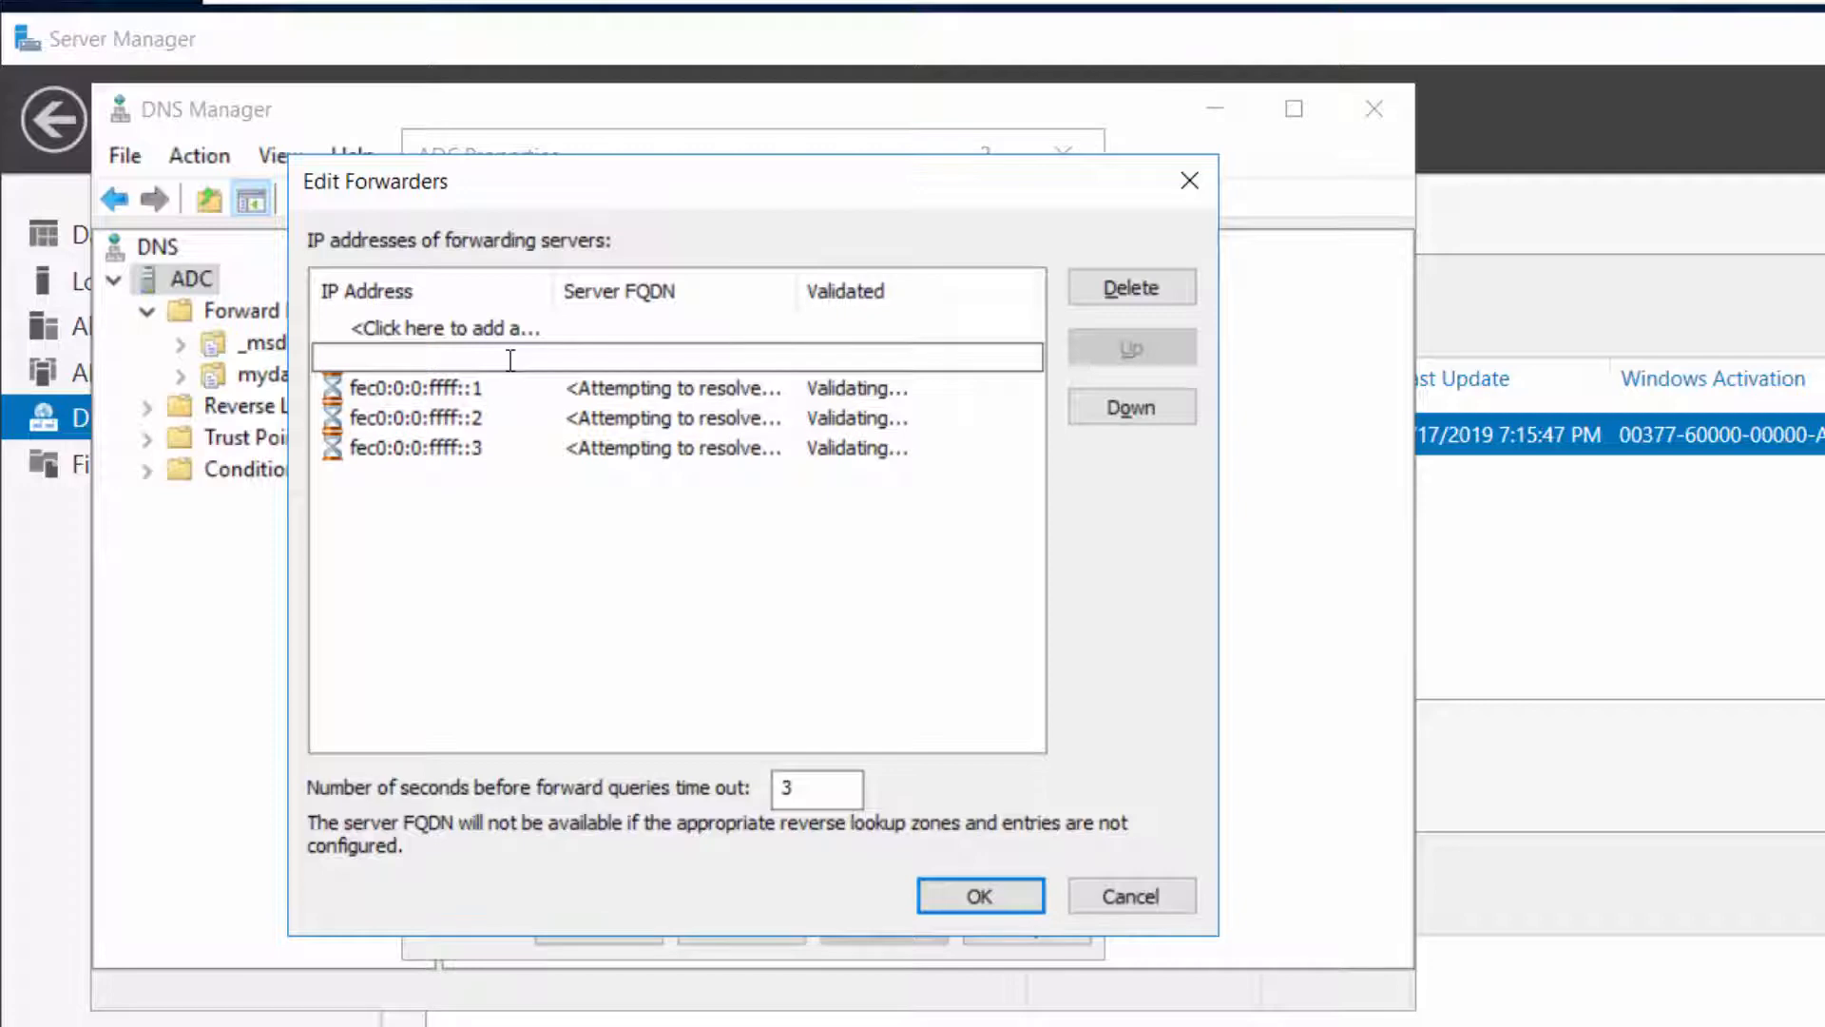
text(1.1.1.1)
click(976, 893)
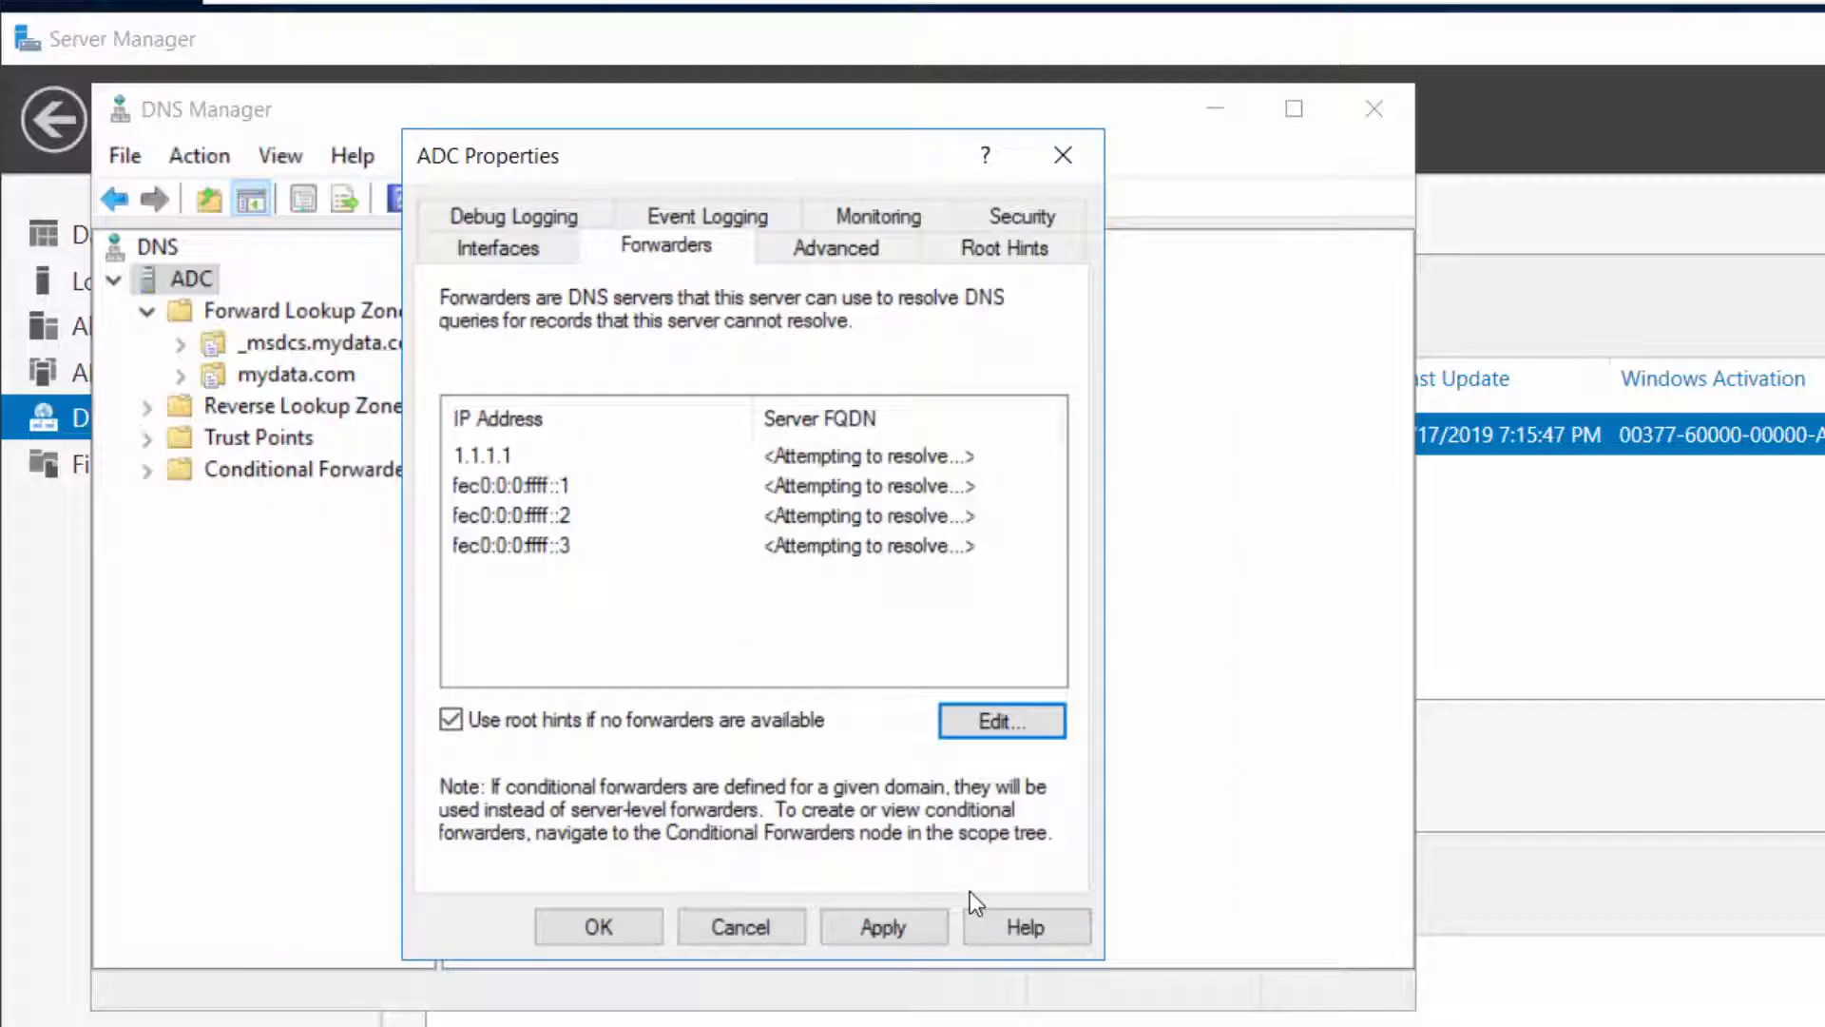
Save the ADC forwarder settings with the 1.1.1.1 entry and close DNS Manager.
click(815, 464)
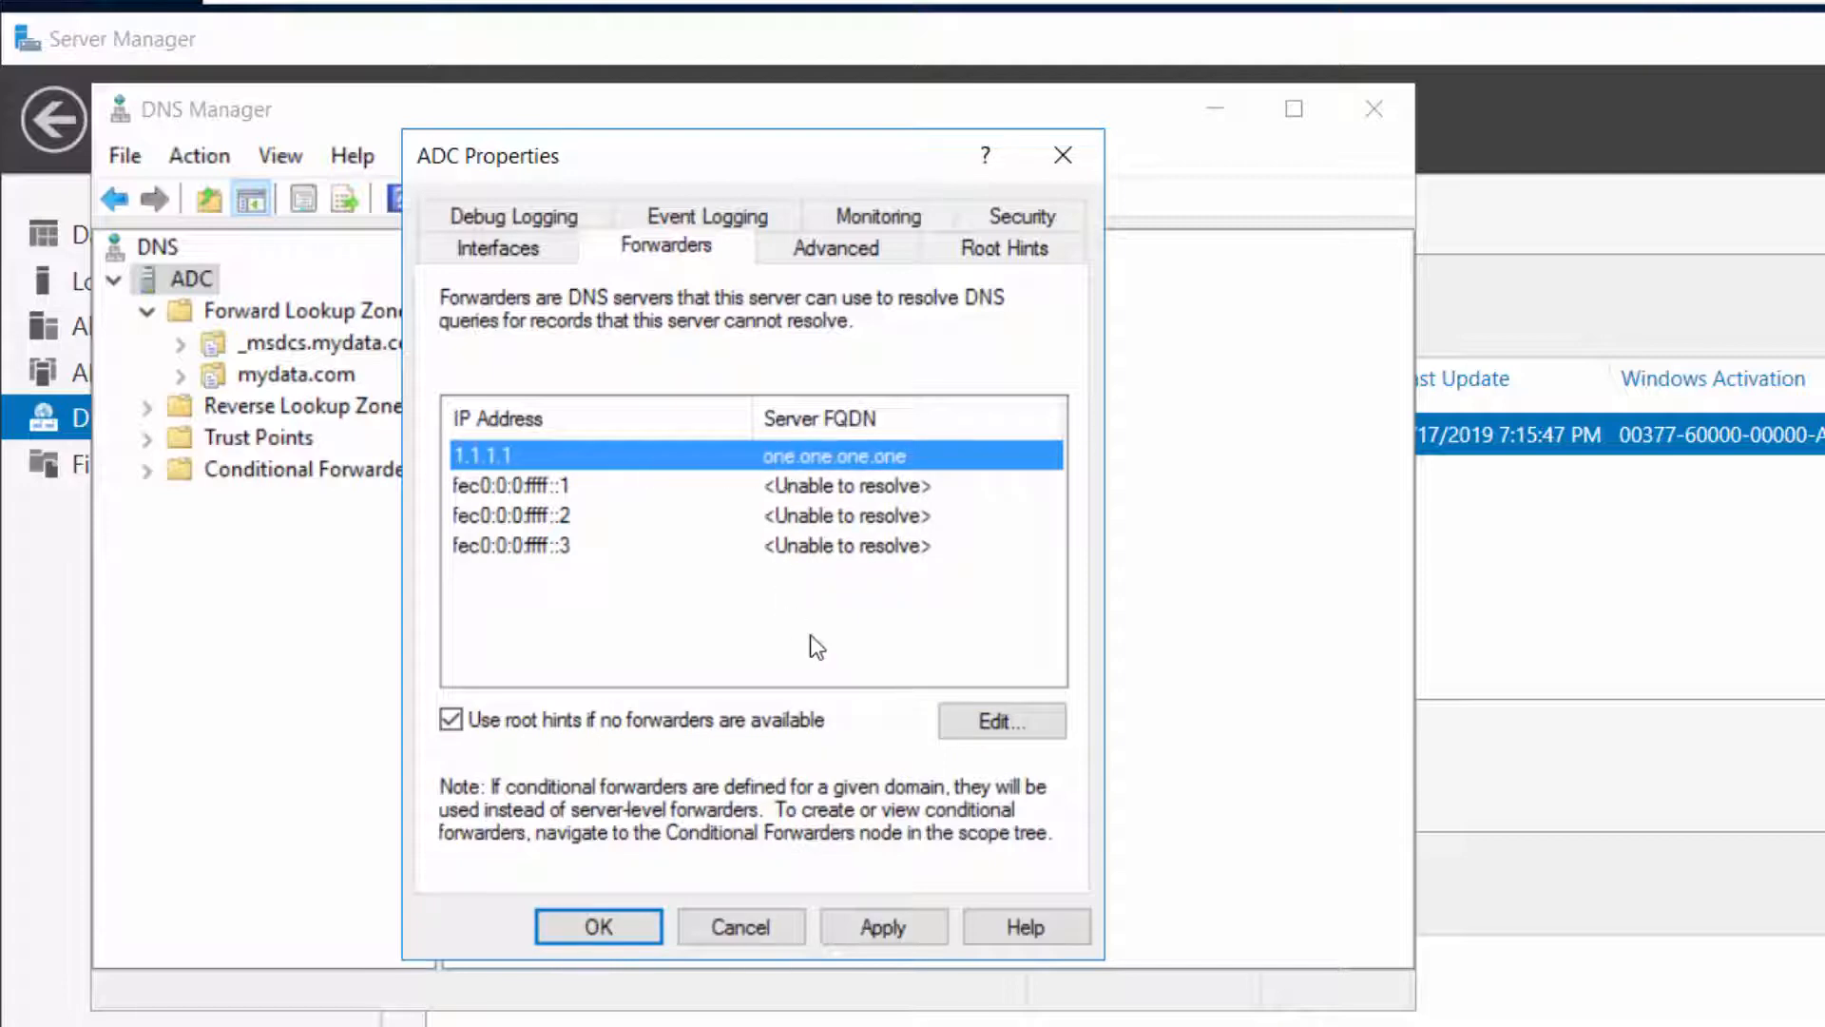
click(621, 923)
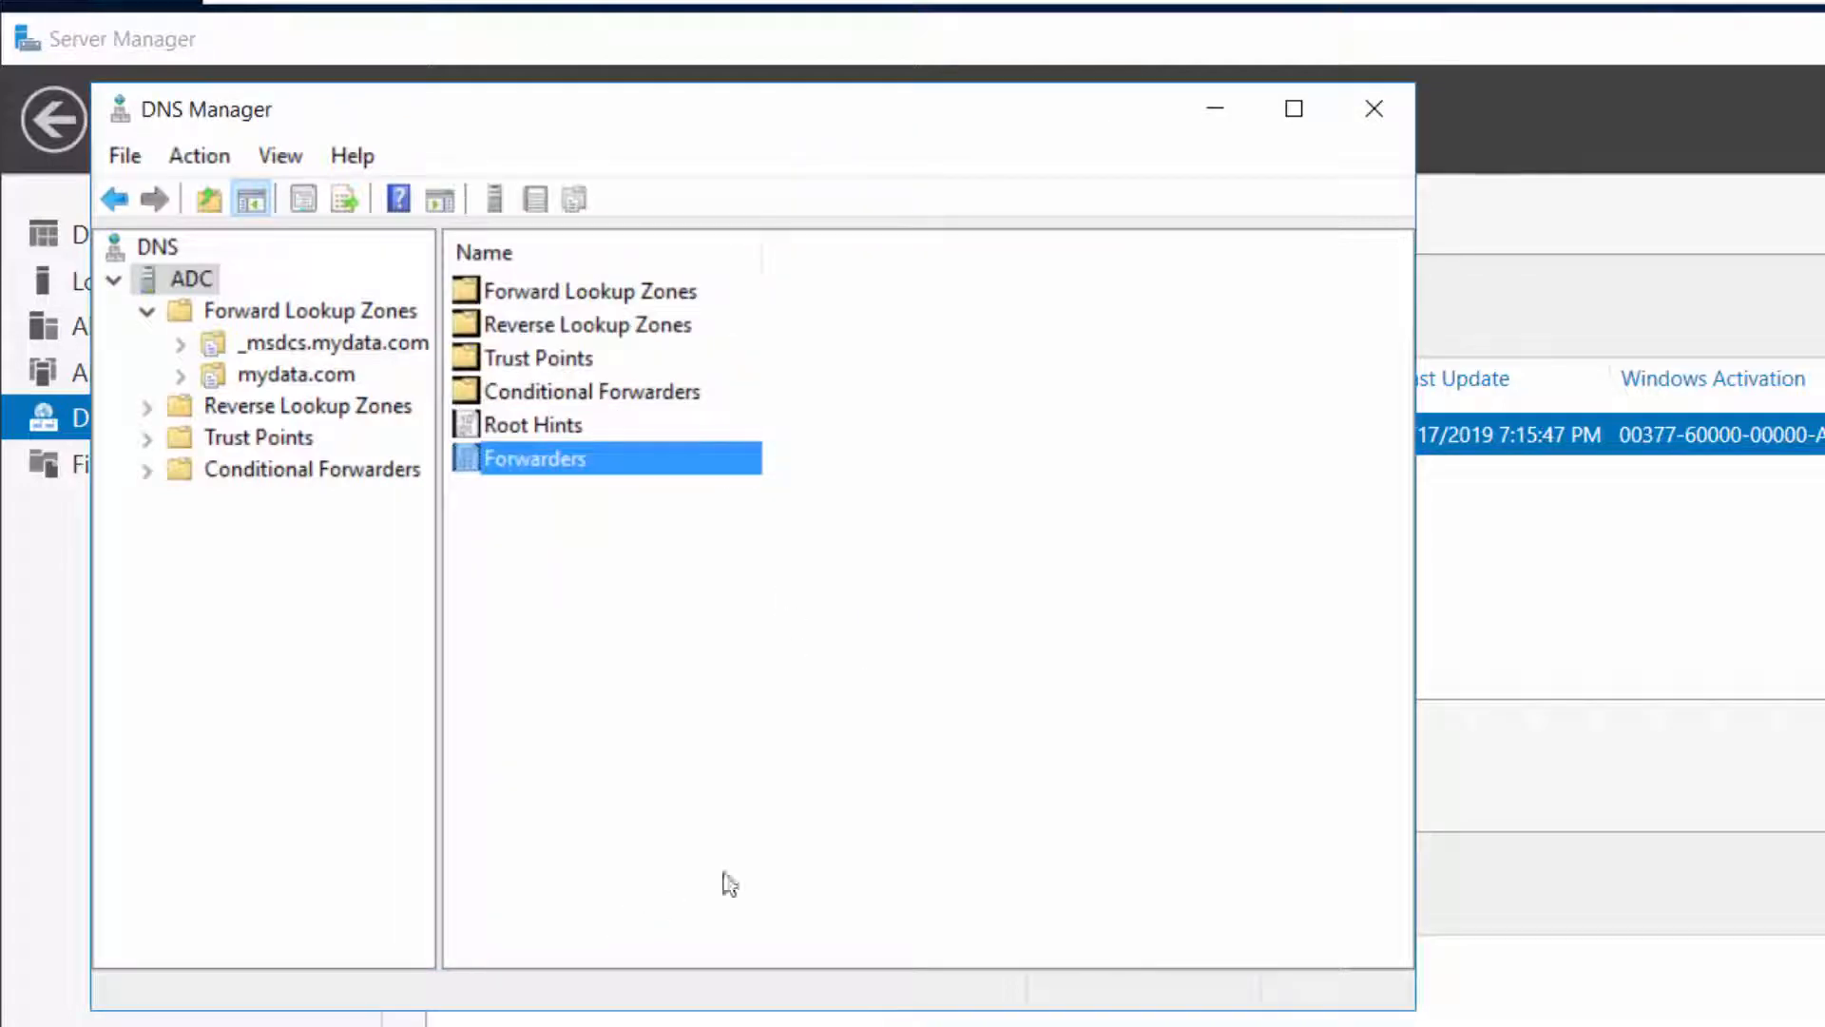
click(1371, 116)
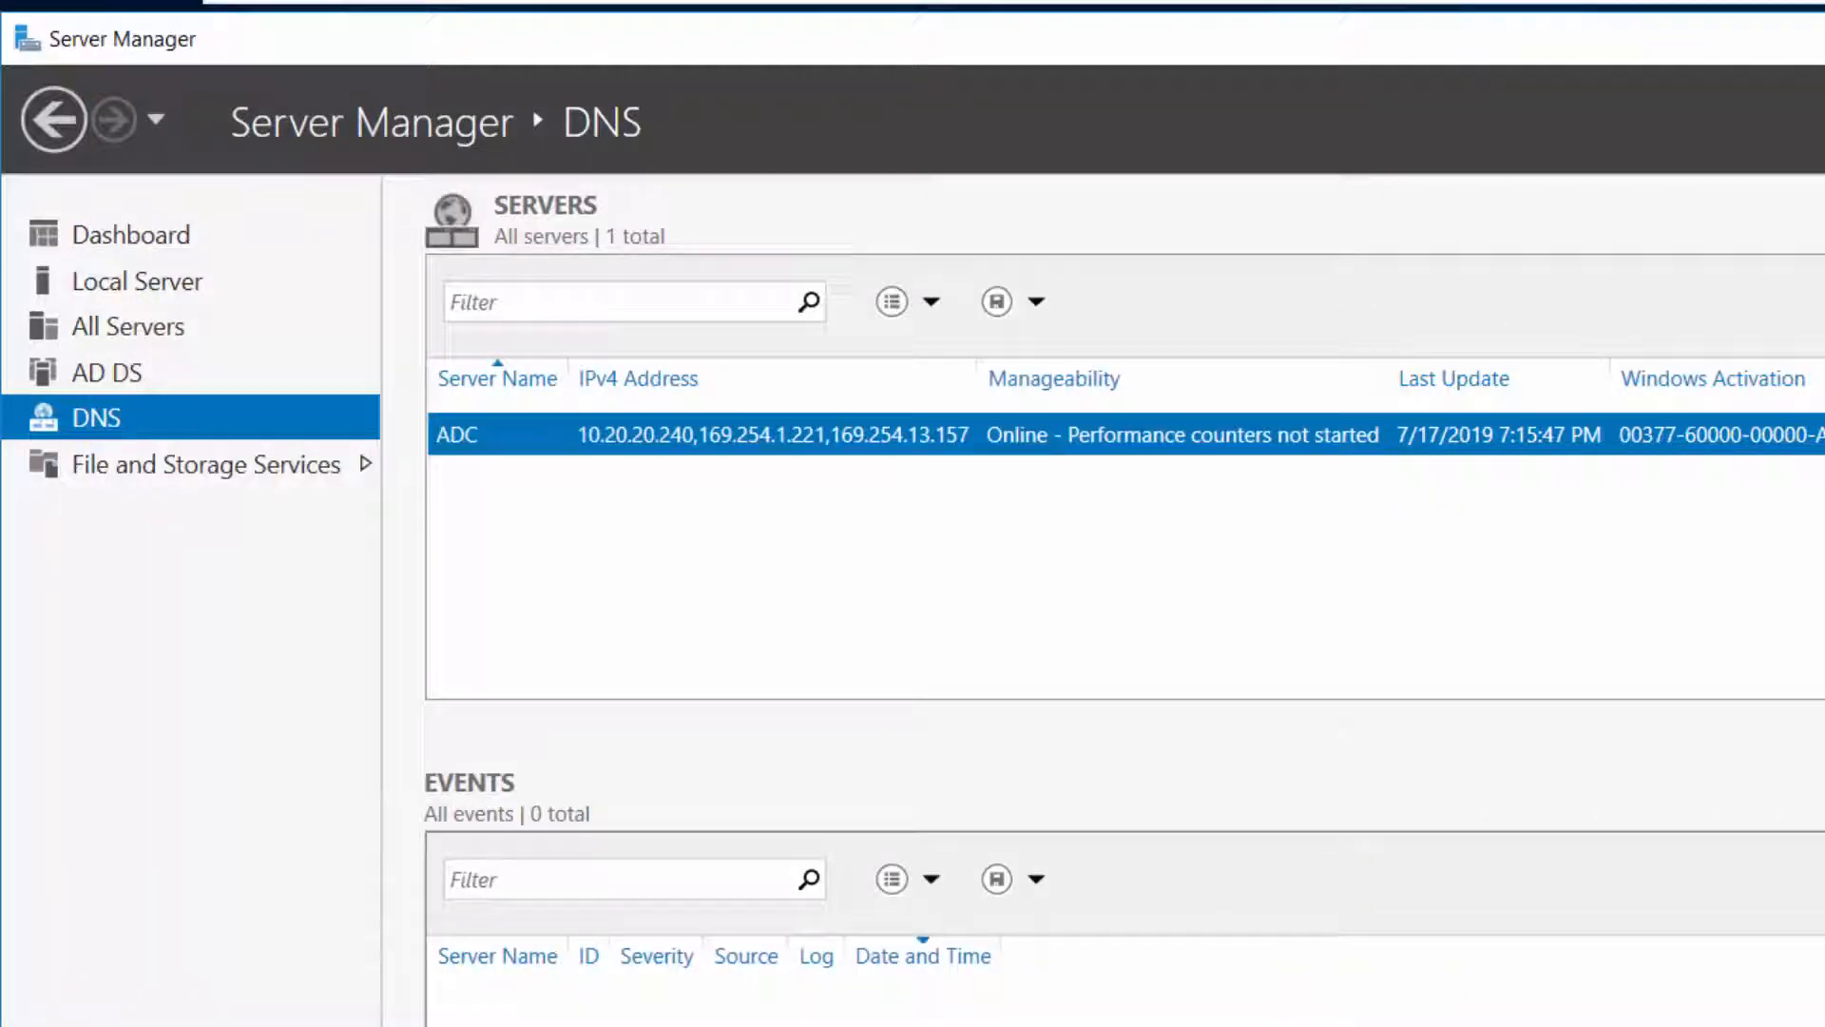